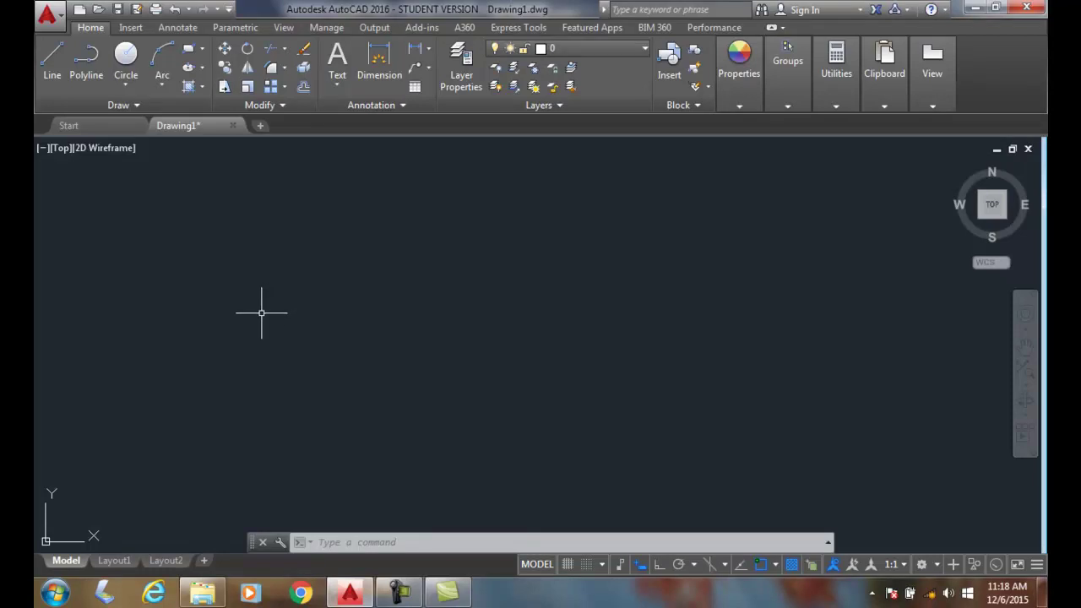
On the Annotate tab, show the Text dropdown with Multiline Text and Single Line options
{"action": "left_click", "coordinate": [341, 89]}
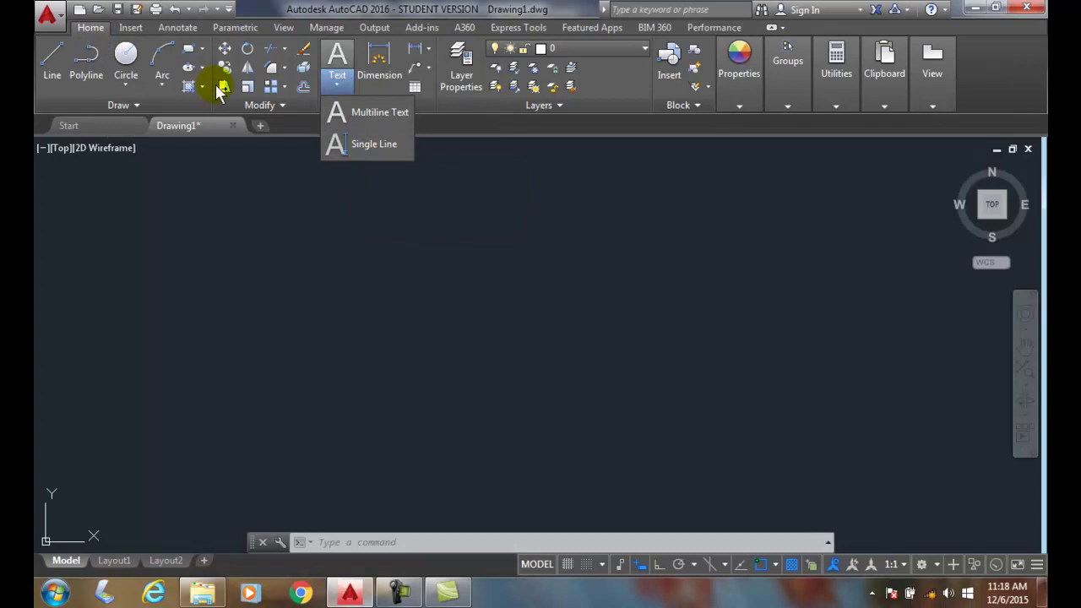
{"action": "left_click", "coordinate": [179, 28]}
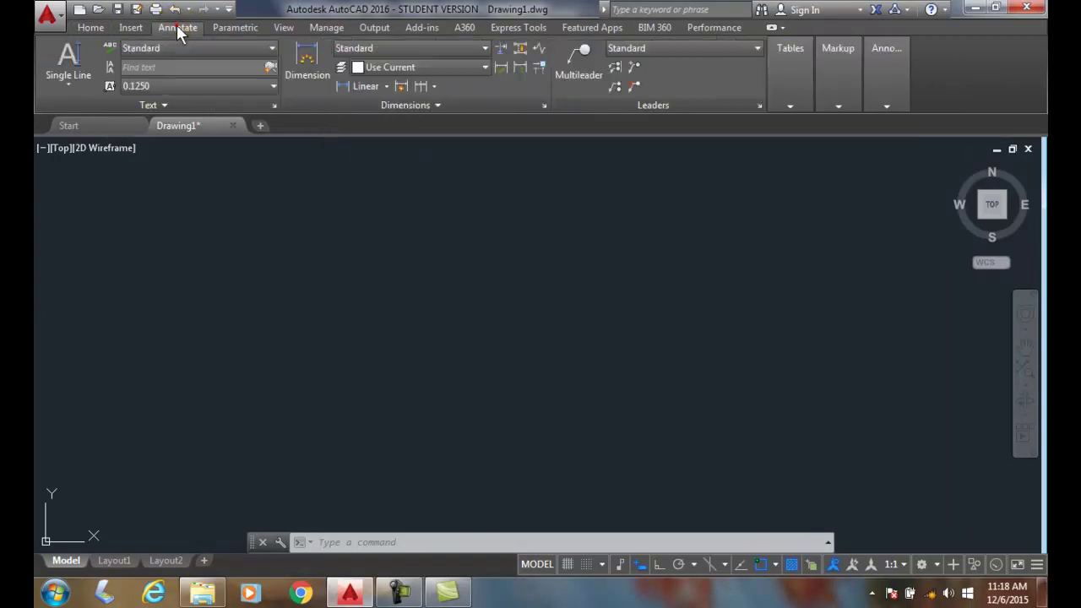
{"action": "left_click", "coordinate": [72, 86]}
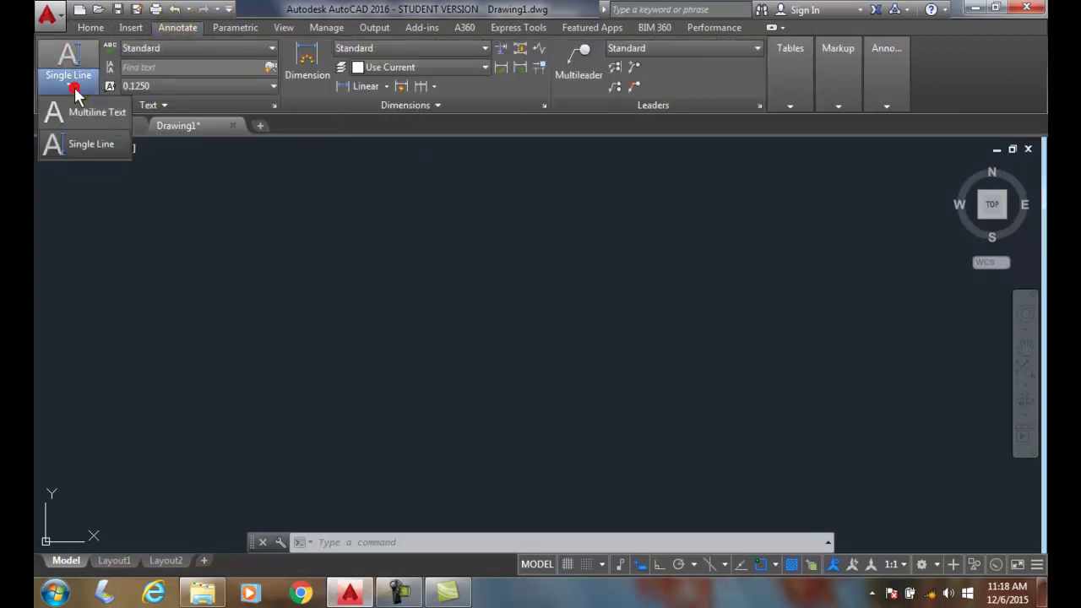
Place single-line text at height 0.1250 reading 'underscore text', underlined with %%u
{"action": "left_click", "coordinate": [91, 143]}
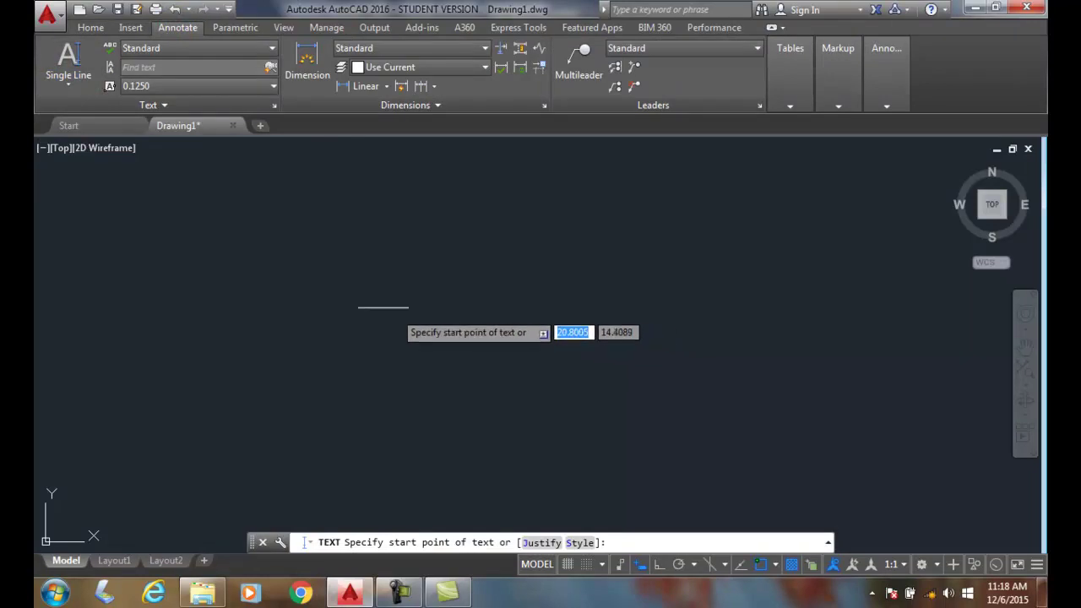
{"action": "left_click", "coordinate": [369, 301]}
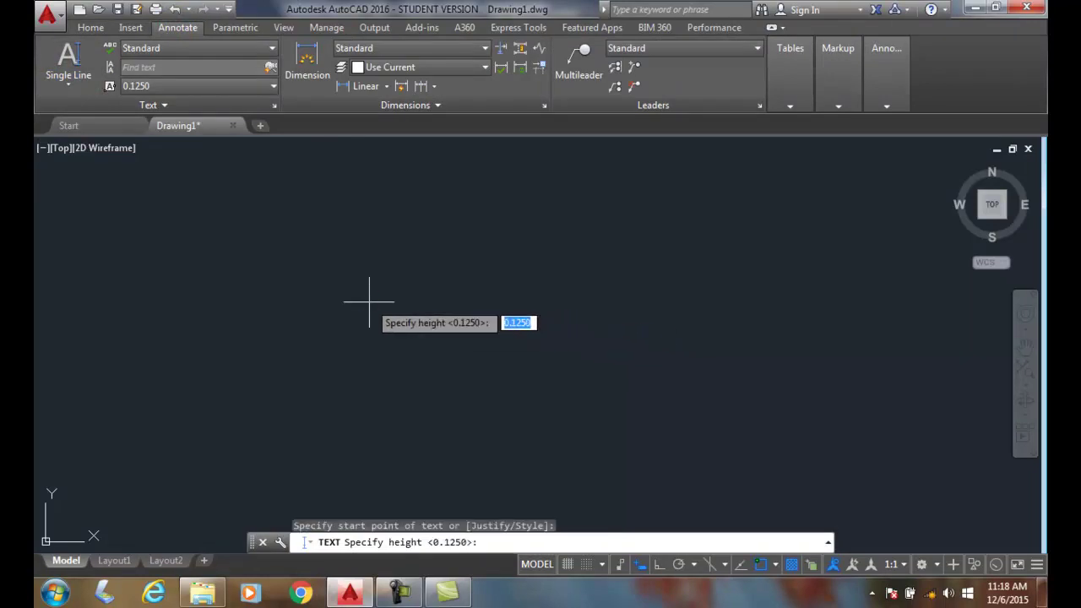
{"action": "key", "text": "Return"}
{"action": "key", "text": "Return"}
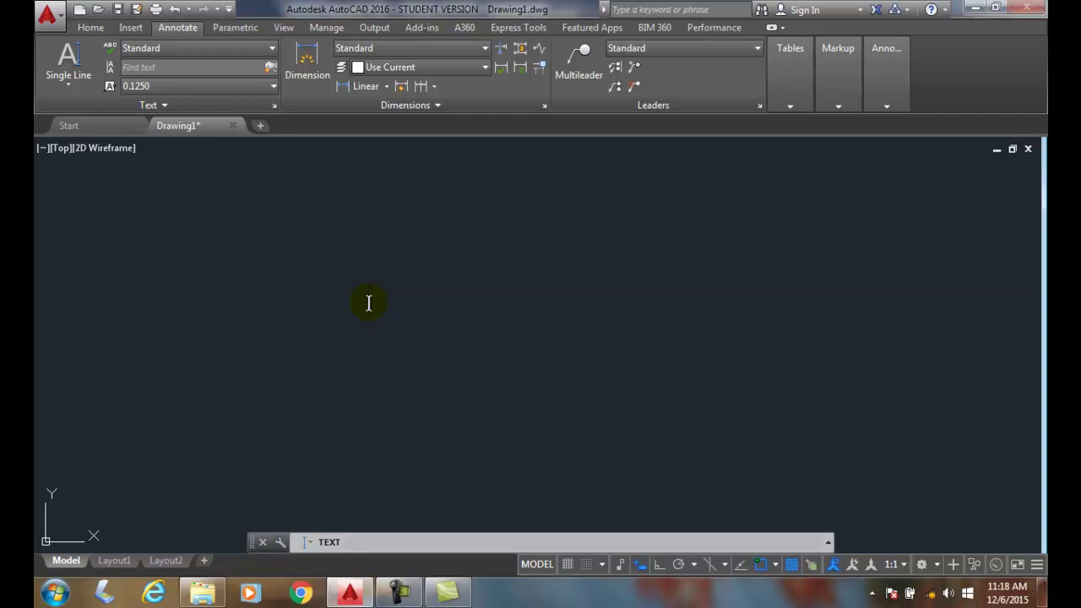
{"action": "type", "text": "%%"}
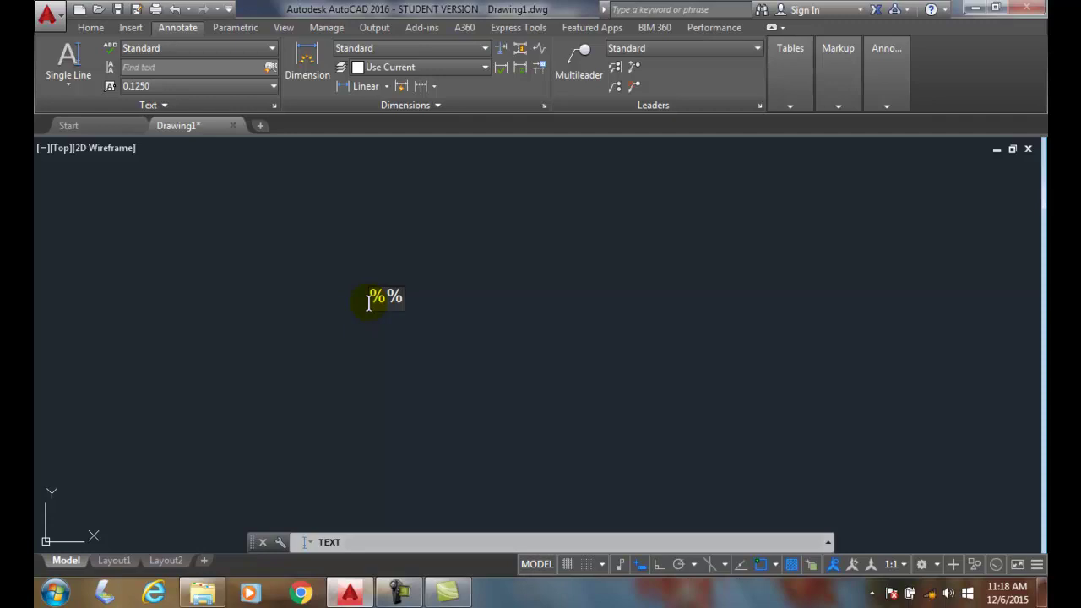
{"action": "key", "text": "BackSpace"}
{"action": "key", "text": "BackSpace"}
{"action": "type", "text": "under"}
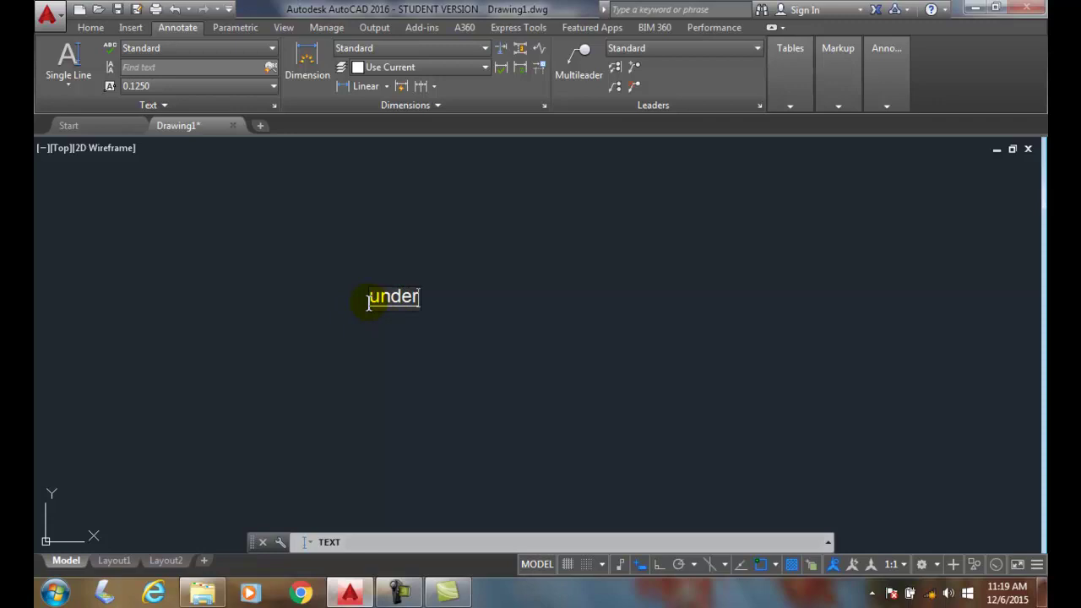
{"action": "type", "text": "score"}
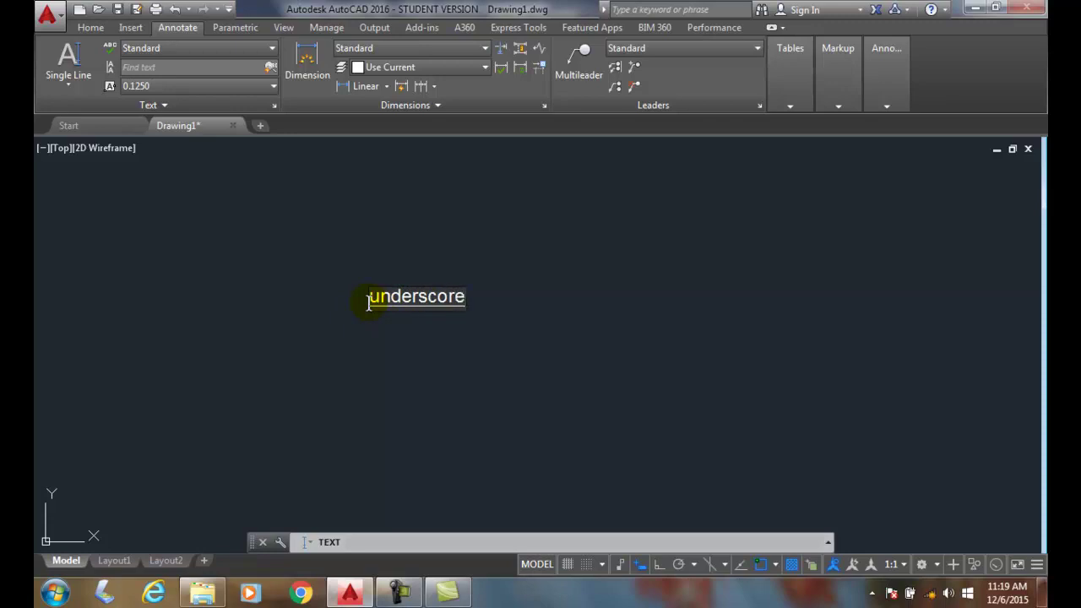
{"action": "type", "text": " text"}
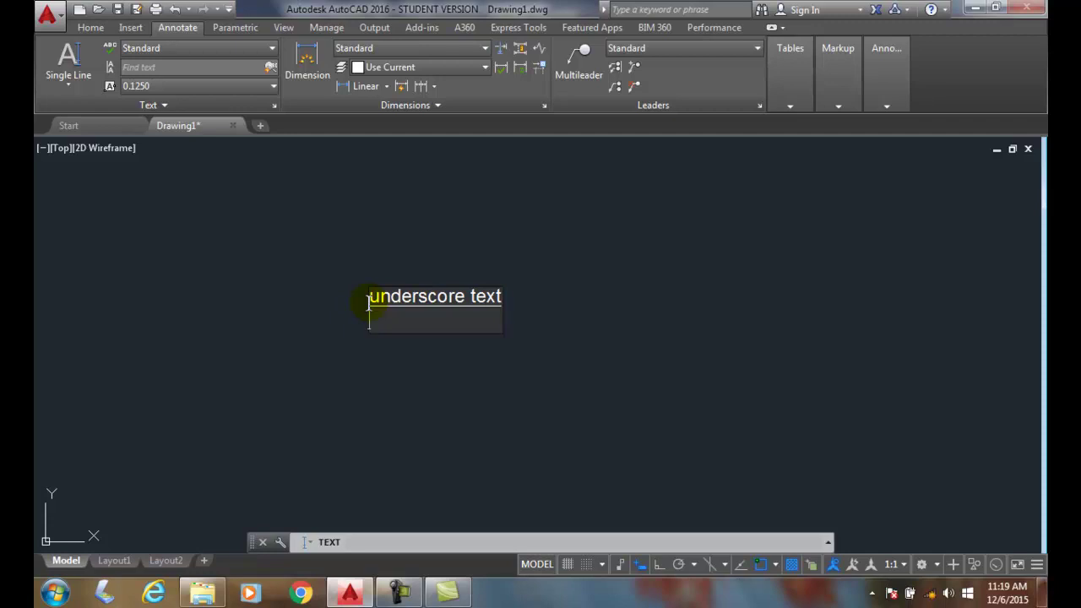
{"action": "key", "text": "Return"}
{"action": "key", "text": "Return"}
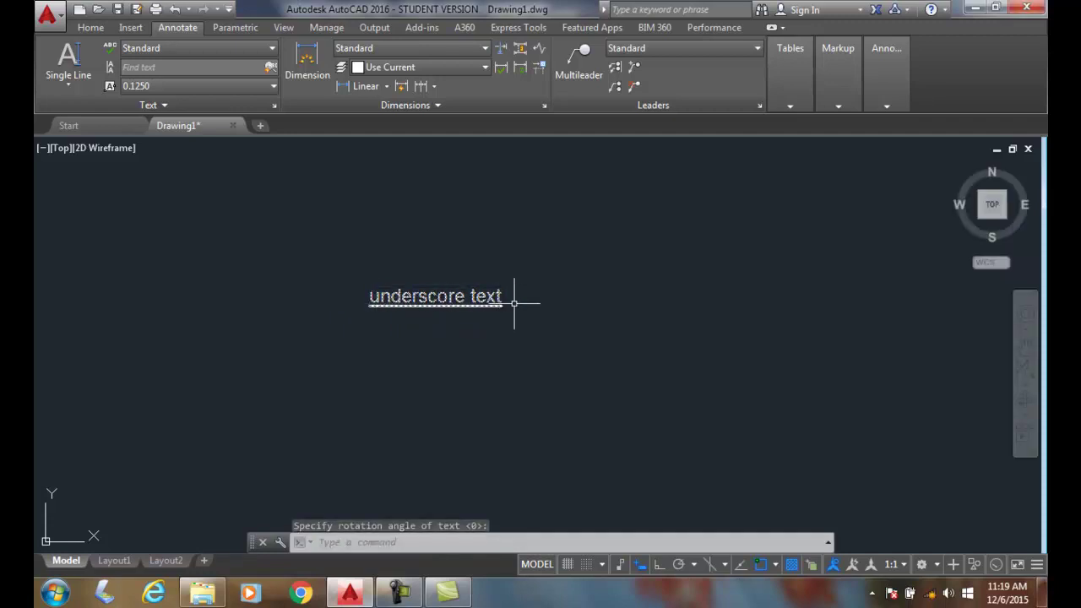
Start a second single-line text below the first and type 'THIS IS UNDERSCORE', fixing the typo
{"action": "left_click", "coordinate": [65, 64]}
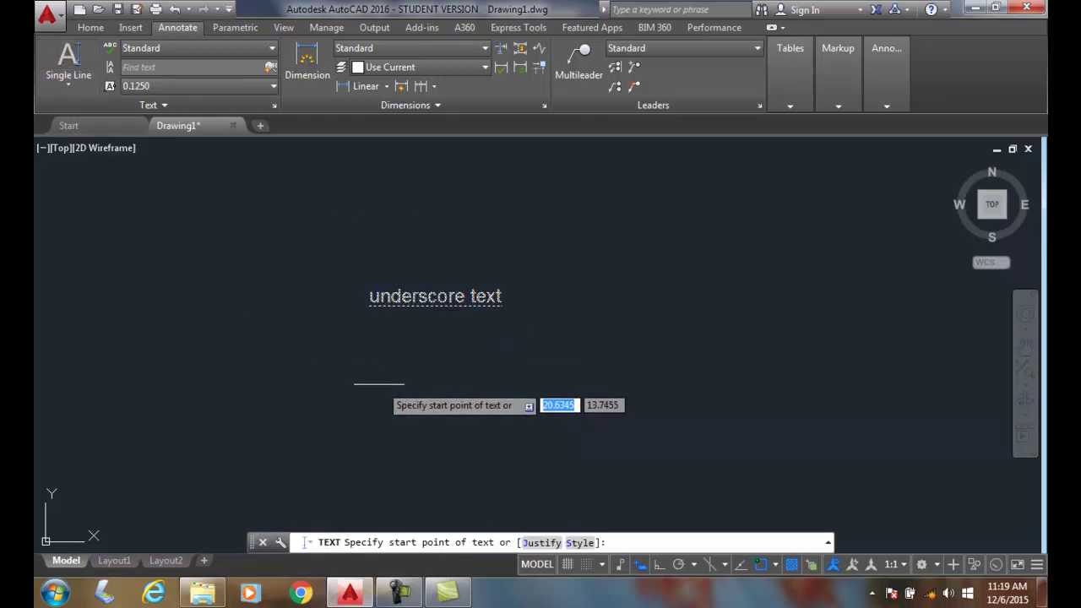
{"action": "left_click", "coordinate": [376, 385]}
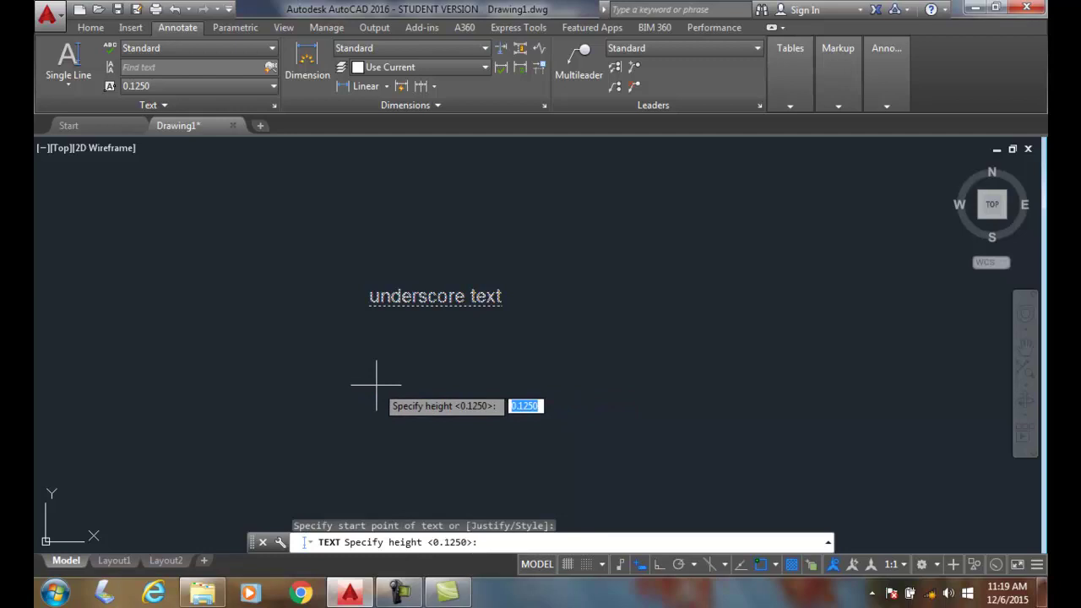
{"action": "key", "text": "Return"}
{"action": "key", "text": "Return"}
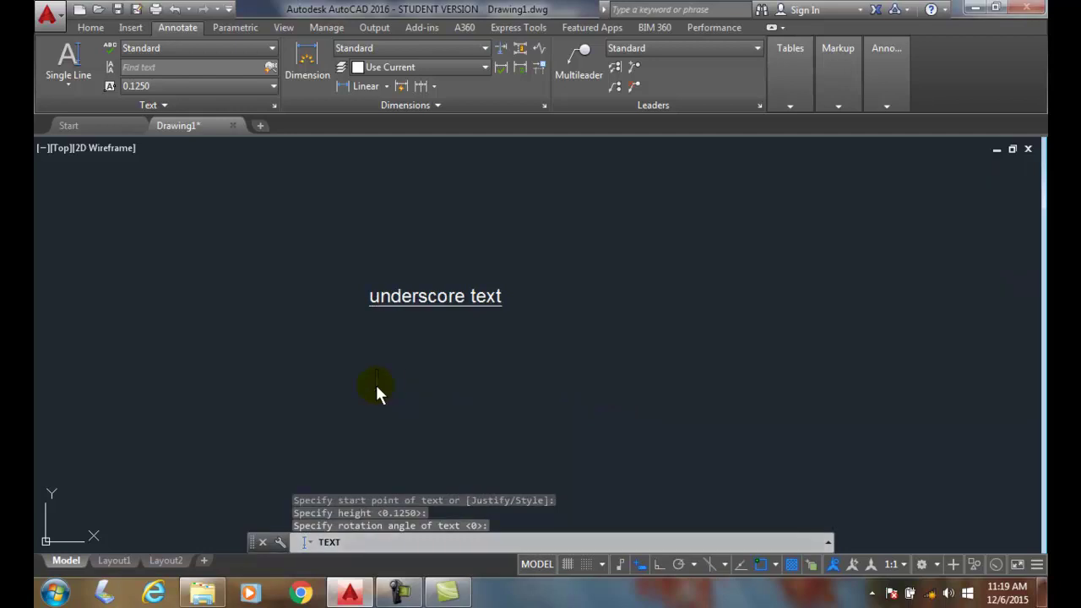
{"action": "type", "text": "THIS IS UN"}
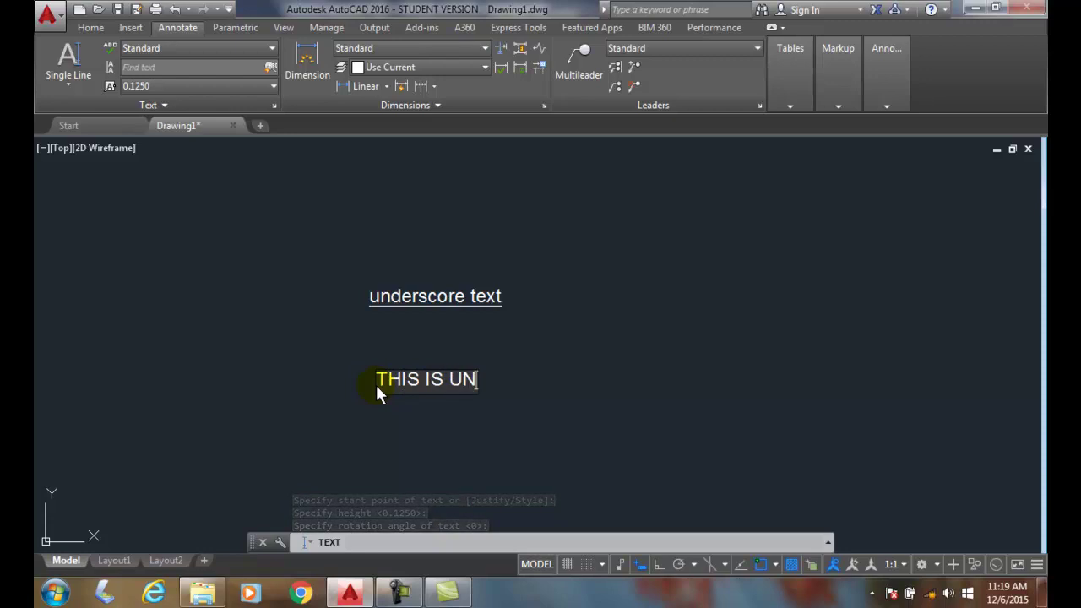
{"action": "type", "text": "DERSCROWE"}
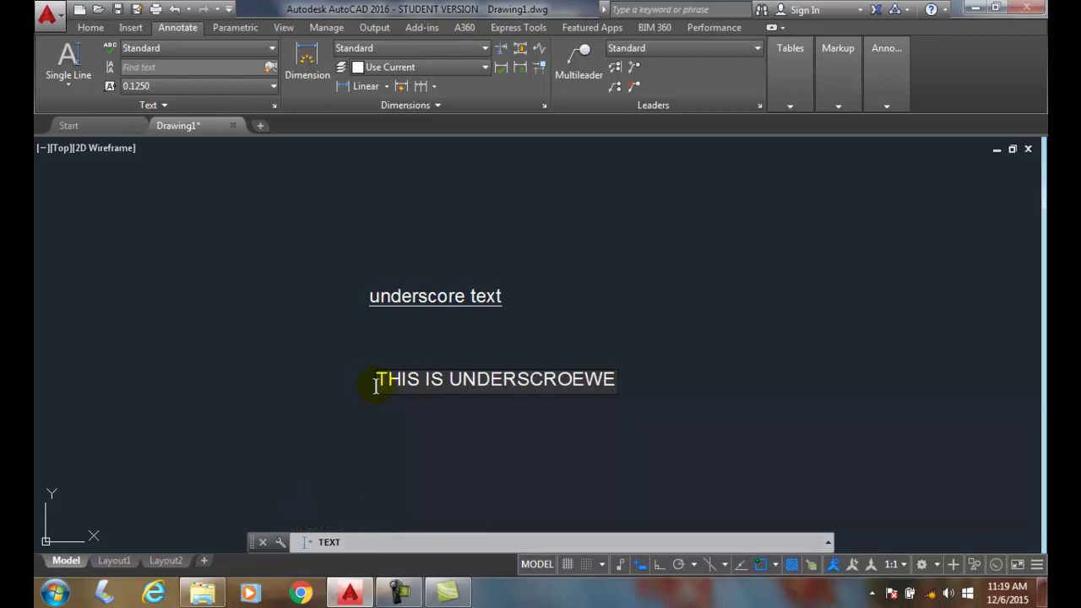
{"action": "key", "text": "BackSpace"}
{"action": "key", "text": "BackSpace"}
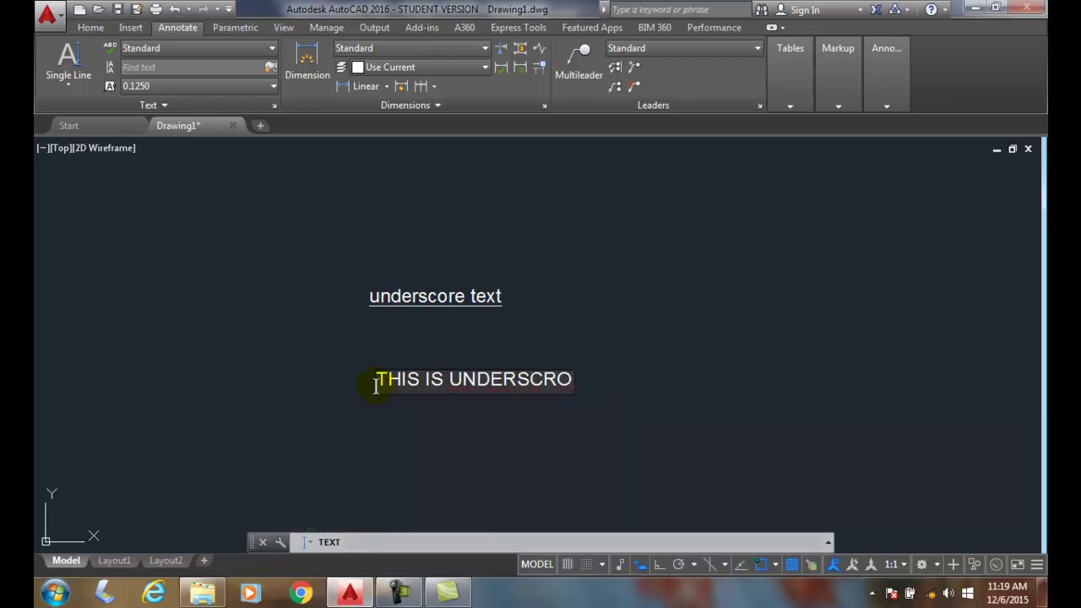
{"action": "key", "text": "BackSpace"}
{"action": "key", "text": "BackSpace"}
{"action": "type", "text": "ORE"}
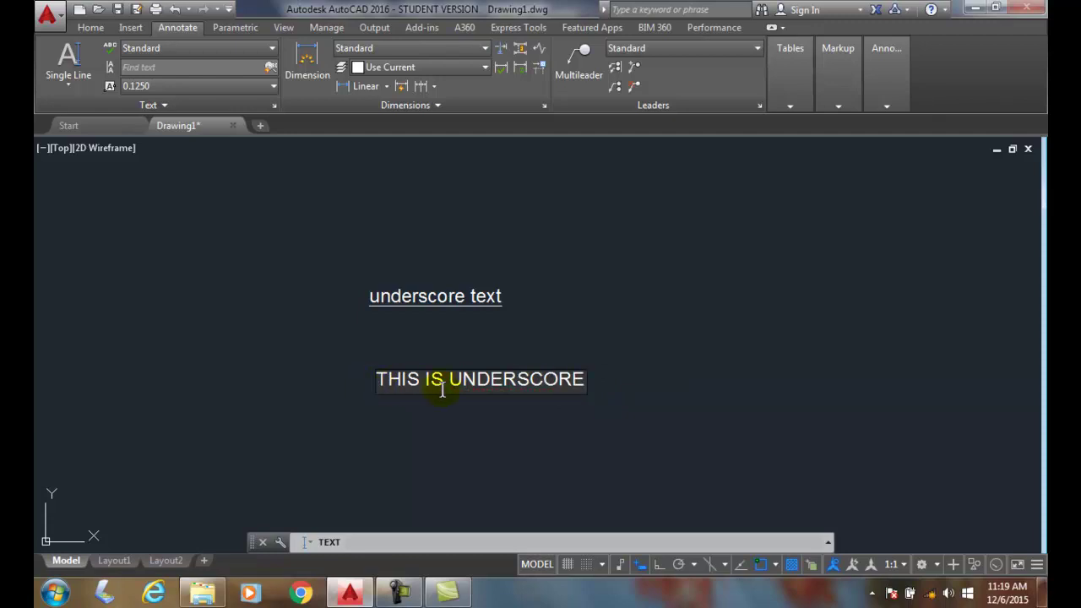
Insert %%u at the line's start and append 'KEEP ON UNDERLINE', then finish the text
{"action": "left_click", "coordinate": [377, 382]}
{"action": "left_click", "coordinate": [398, 396]}
{"action": "type", "text": "%%"}
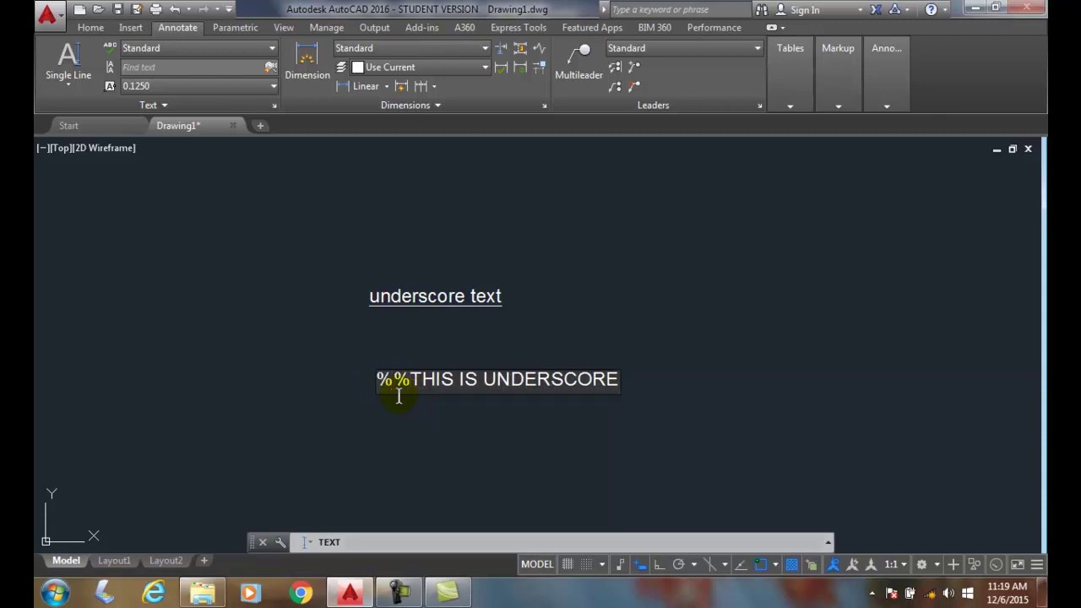
{"action": "type", "text": "u"}
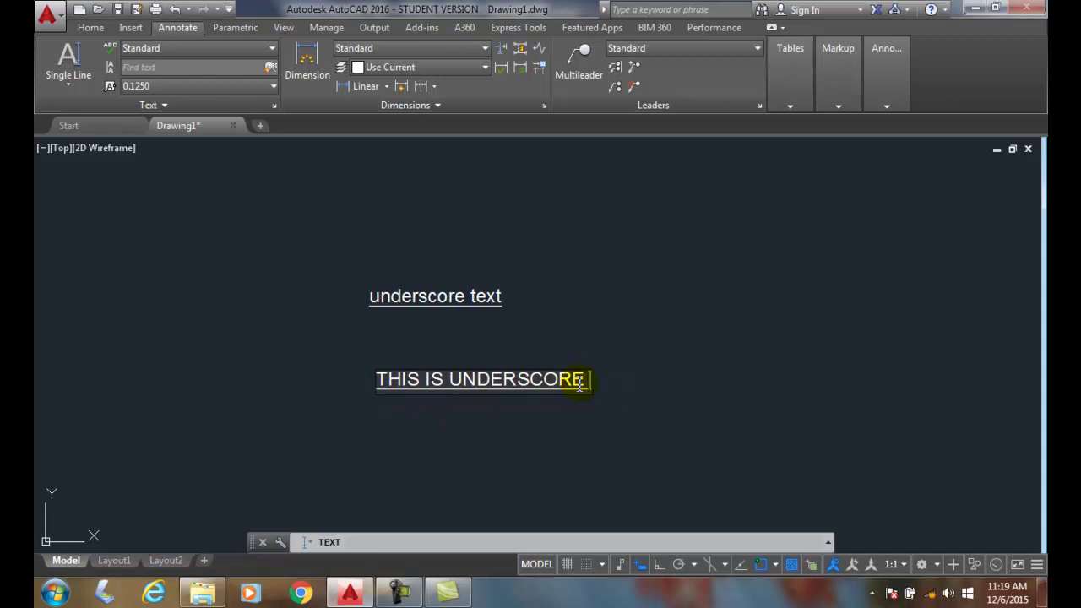
{"action": "type", "text": " KEEP ON "}
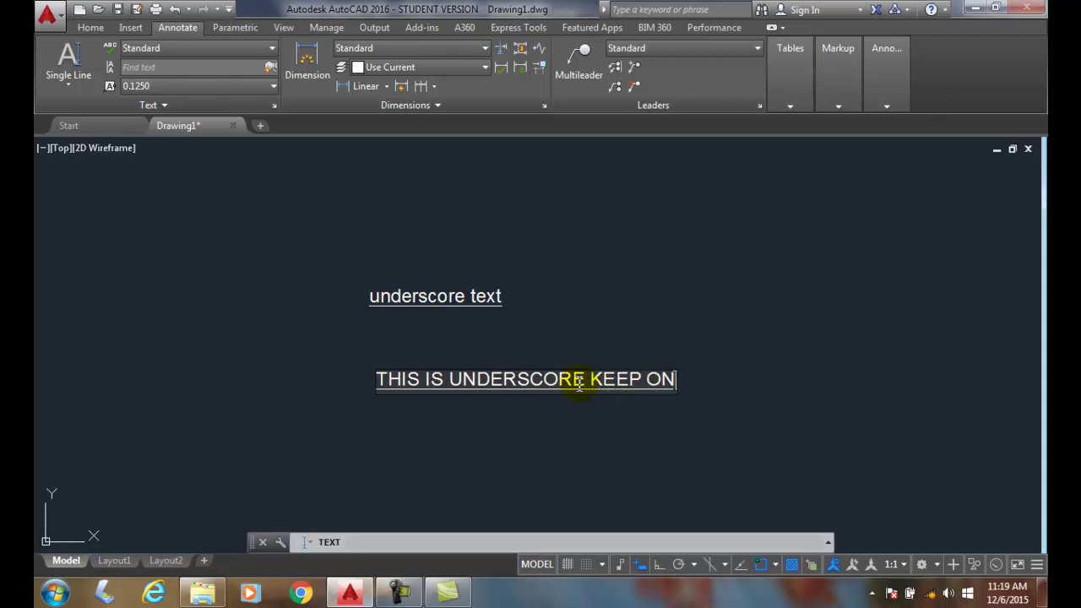
{"action": "type", "text": "UNDERLINE"}
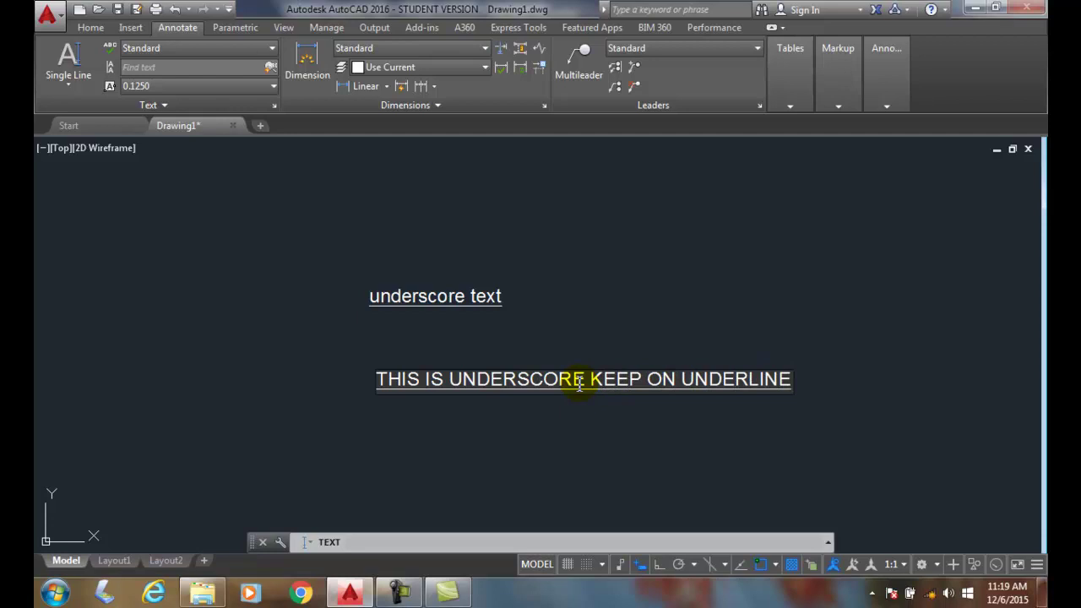
{"action": "key", "text": "Return"}
{"action": "key", "text": "Return"}
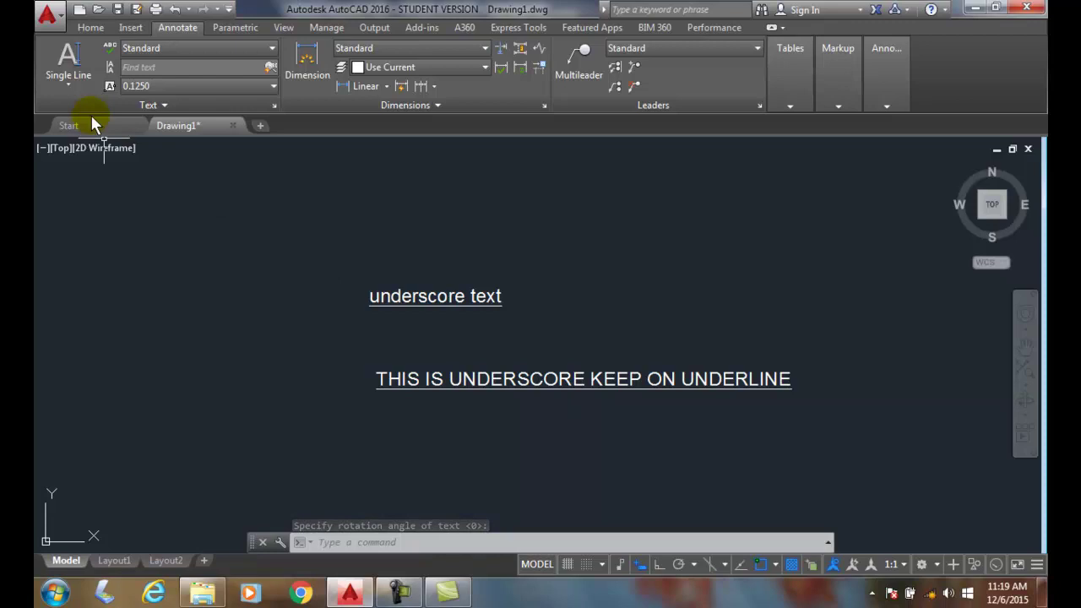
Add a third text line 'UNDERLINE NO MORE UNDERLINE' using %%u to underline only the first word
{"action": "left_click", "coordinate": [68, 59]}
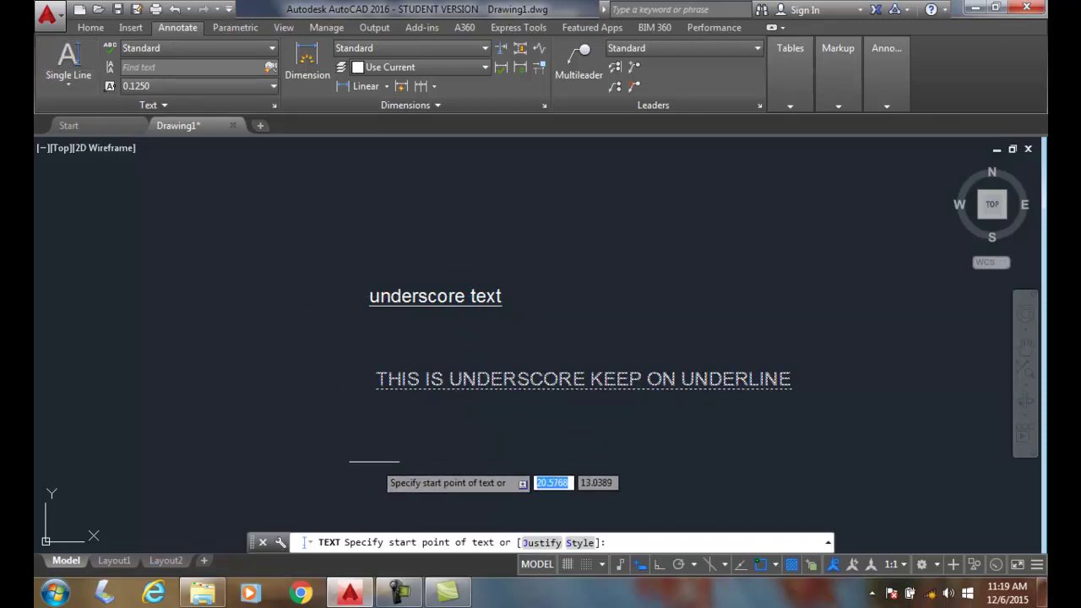
{"action": "left_click", "coordinate": [376, 462]}
{"action": "key", "text": "Return"}
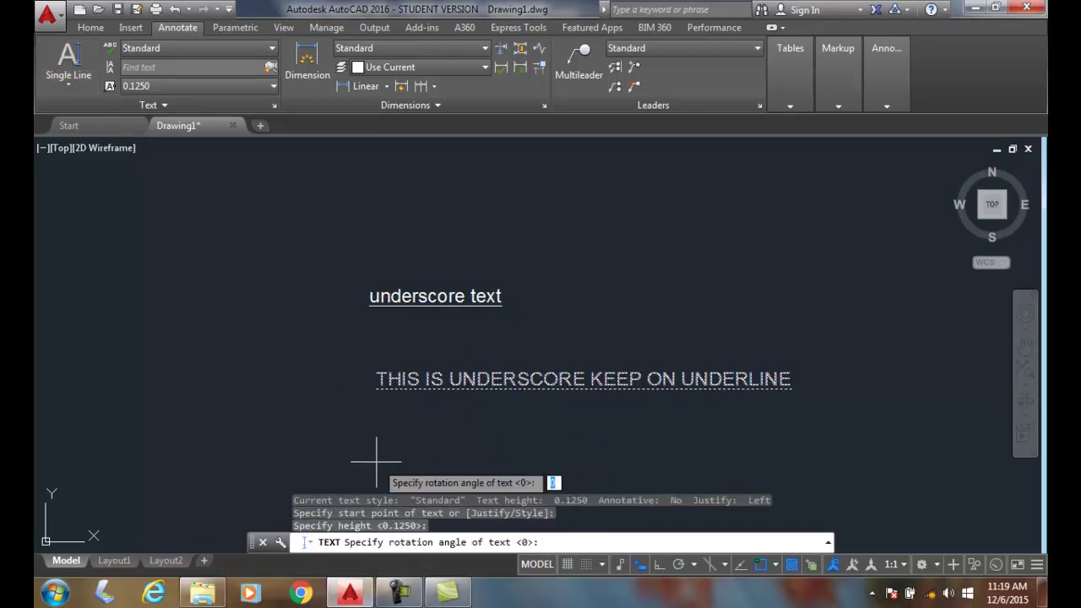
{"action": "key", "text": "Return"}
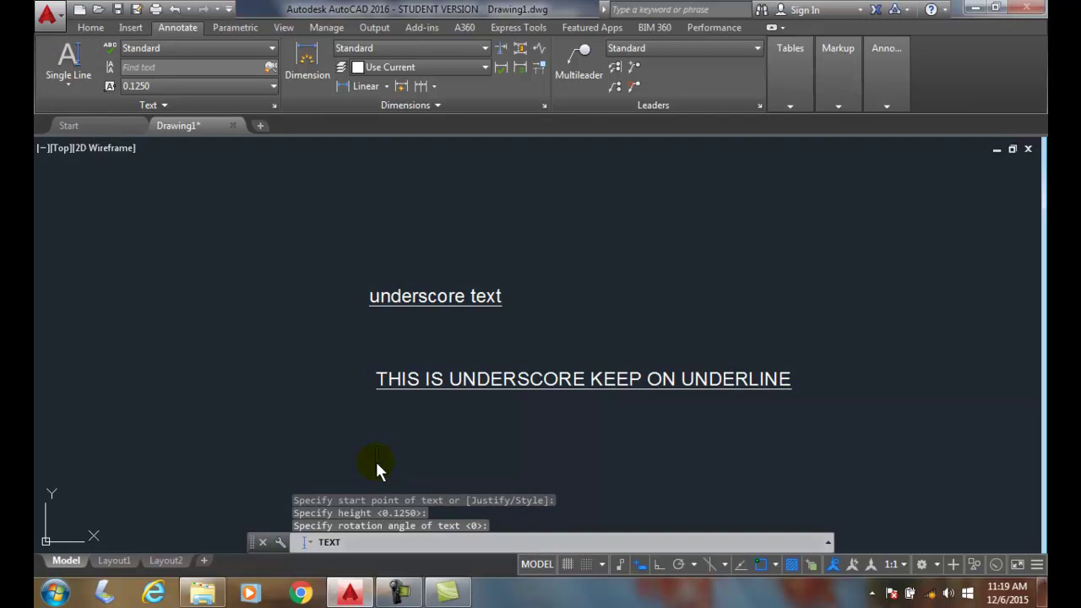
{"action": "type", "text": "55U"}
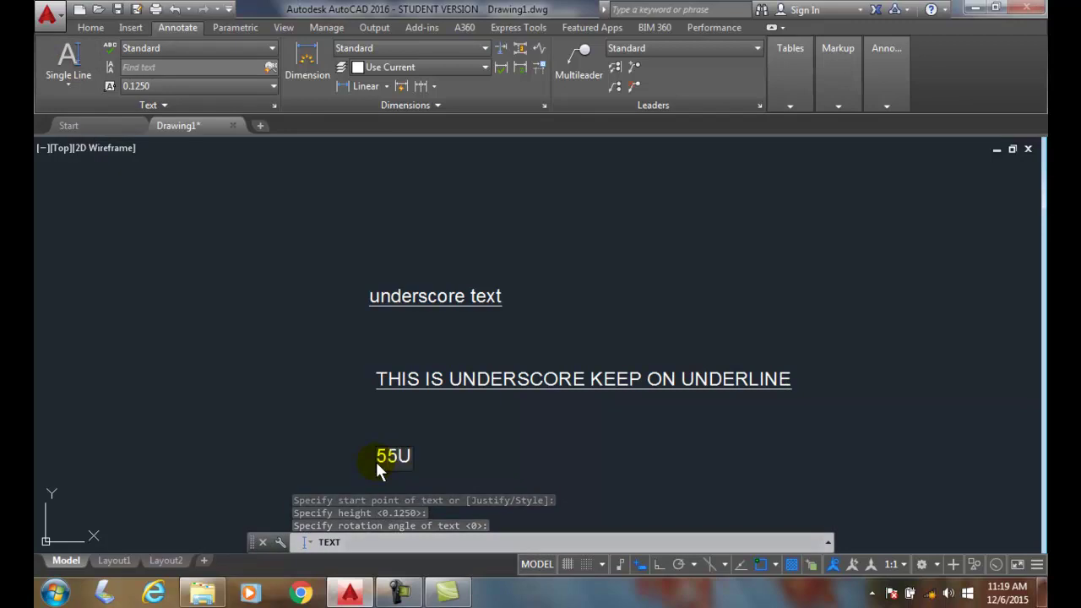
{"action": "key", "text": "BackSpace"}
{"action": "key", "text": "BackSpace"}
{"action": "key", "text": "BackSpace"}
{"action": "type", "text": "%%"}
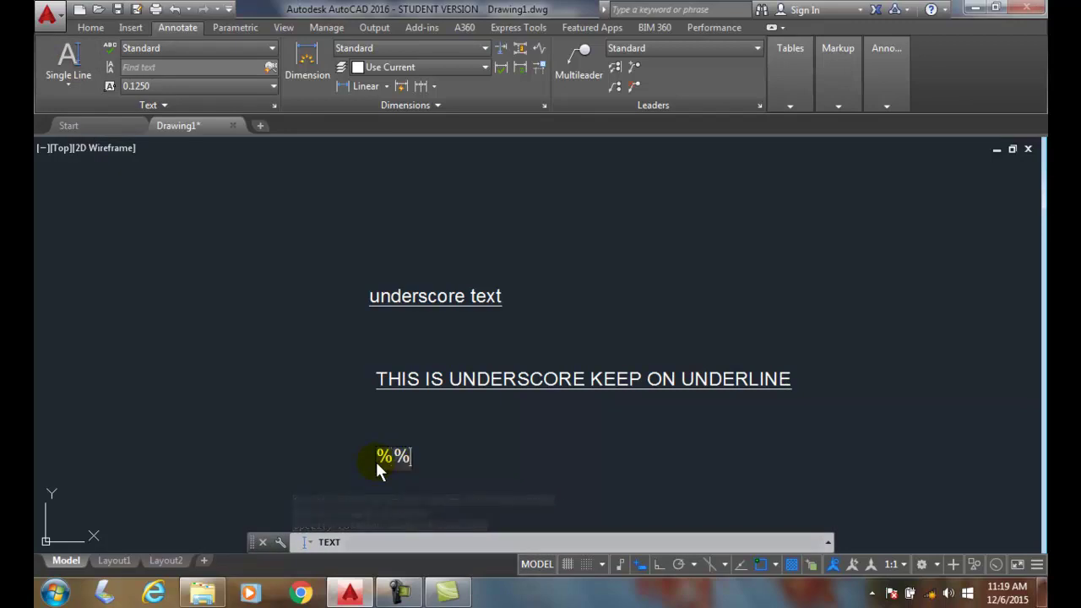
{"action": "type", "text": "uT"}
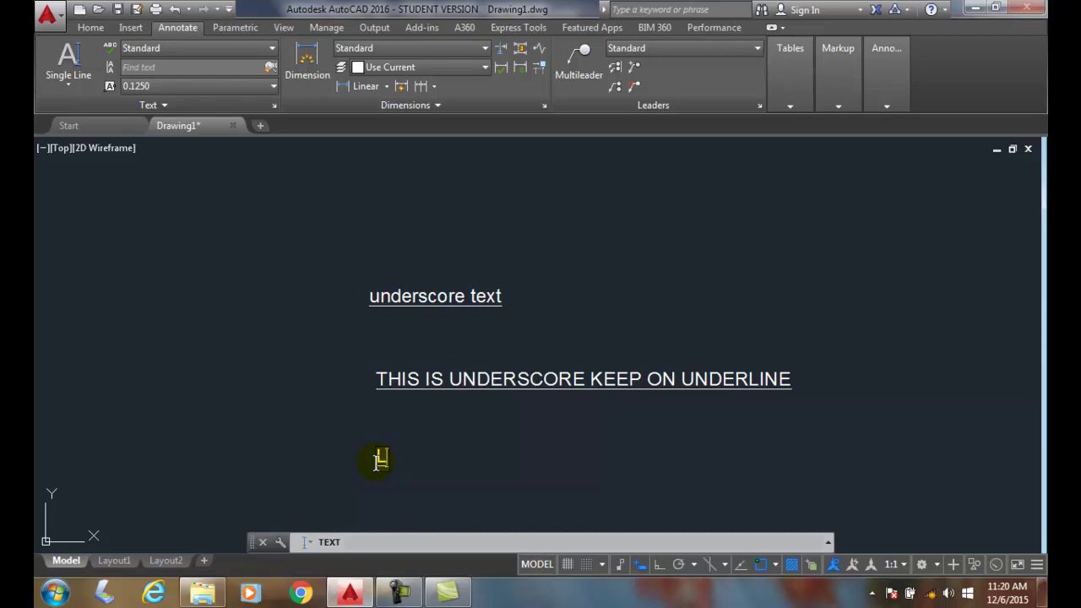
{"action": "type", "text": "UNDE"}
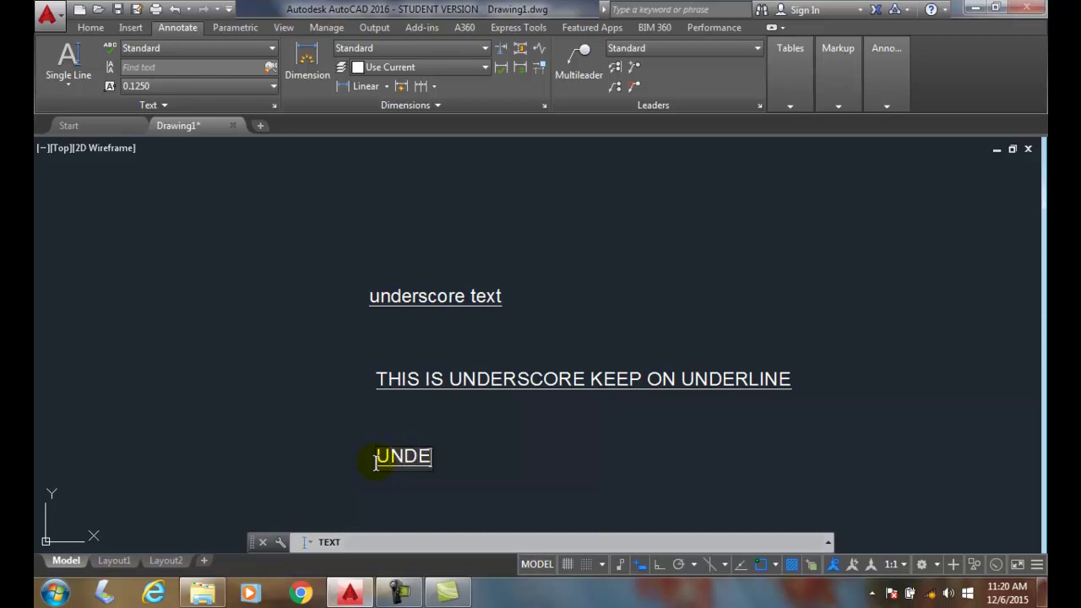
{"action": "type", "text": "RLINE"}
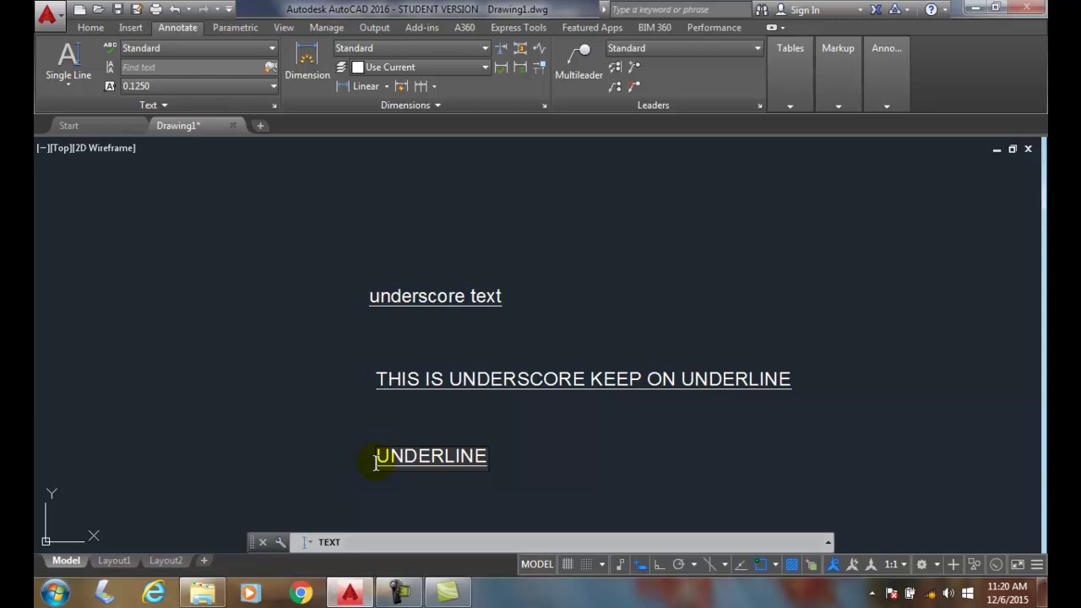
{"action": "type", "text": "%%"}
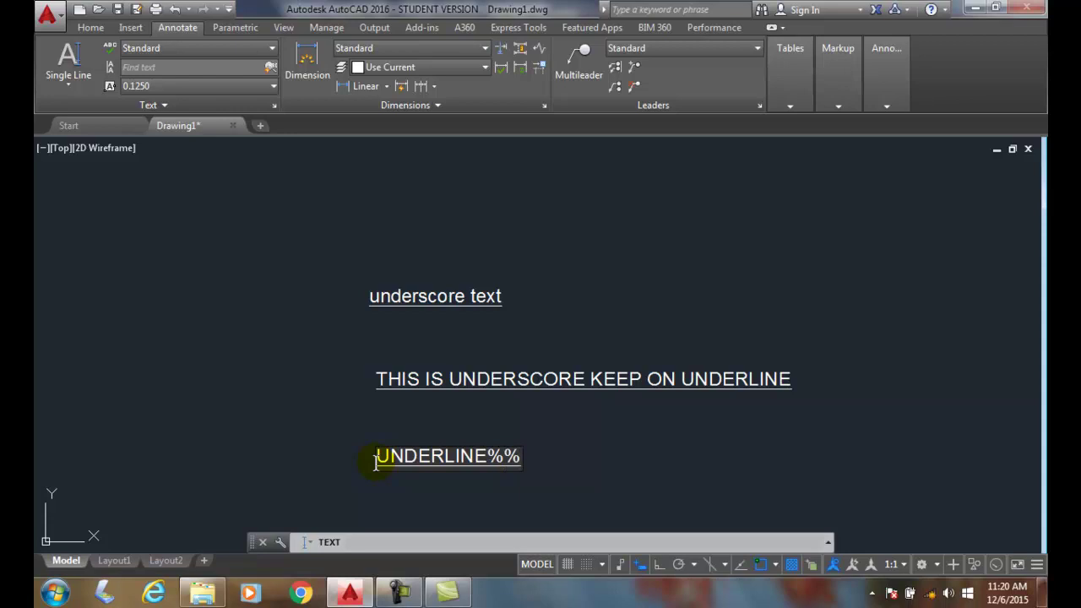
{"action": "key", "text": "BackSpace"}
{"action": "key", "text": "BackSpace"}
{"action": "type", "text": "N"}
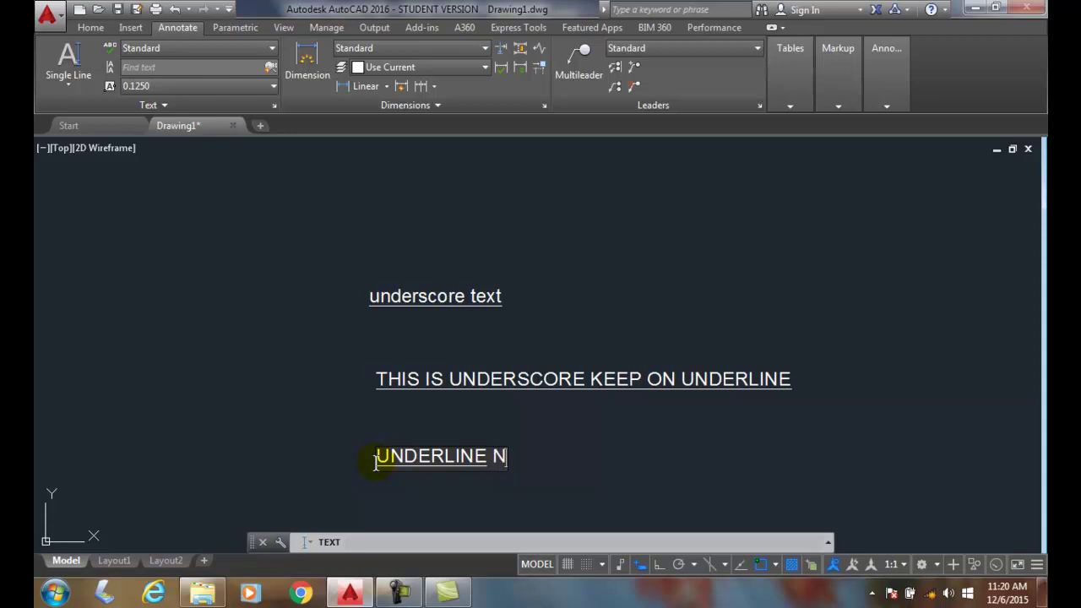
{"action": "type", "text": "O MOR"}
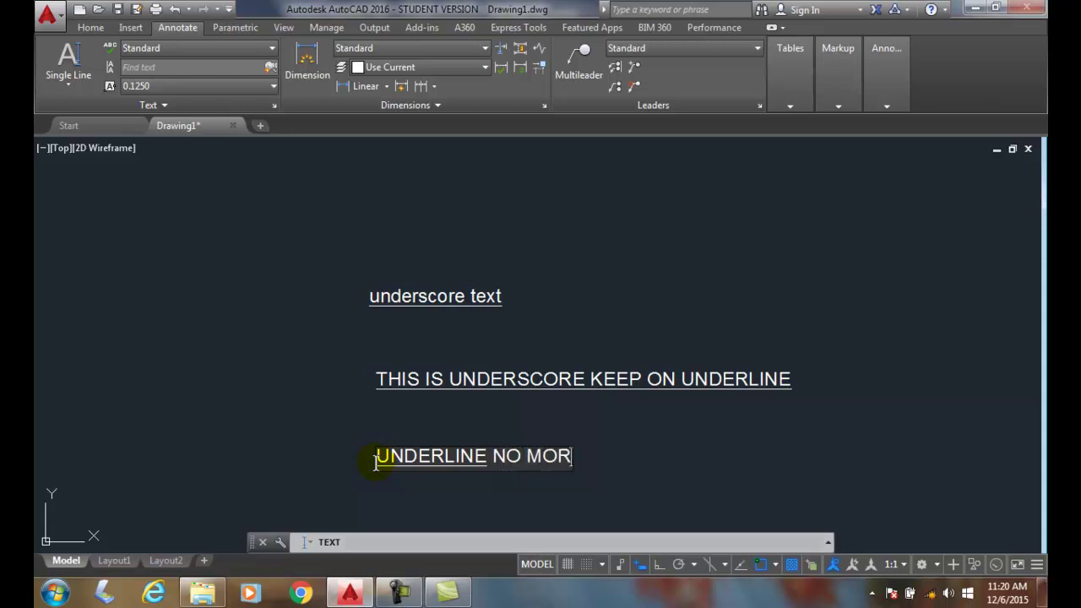
{"action": "type", "text": "E UNDERLINE"}
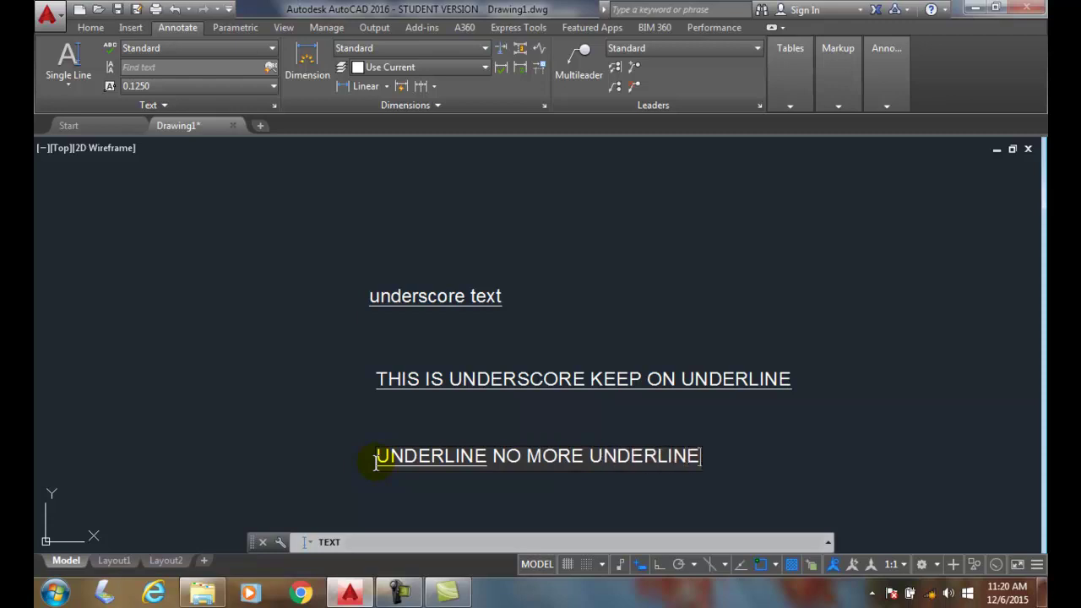
{"action": "key", "text": "Return"}
{"action": "key", "text": "Return"}
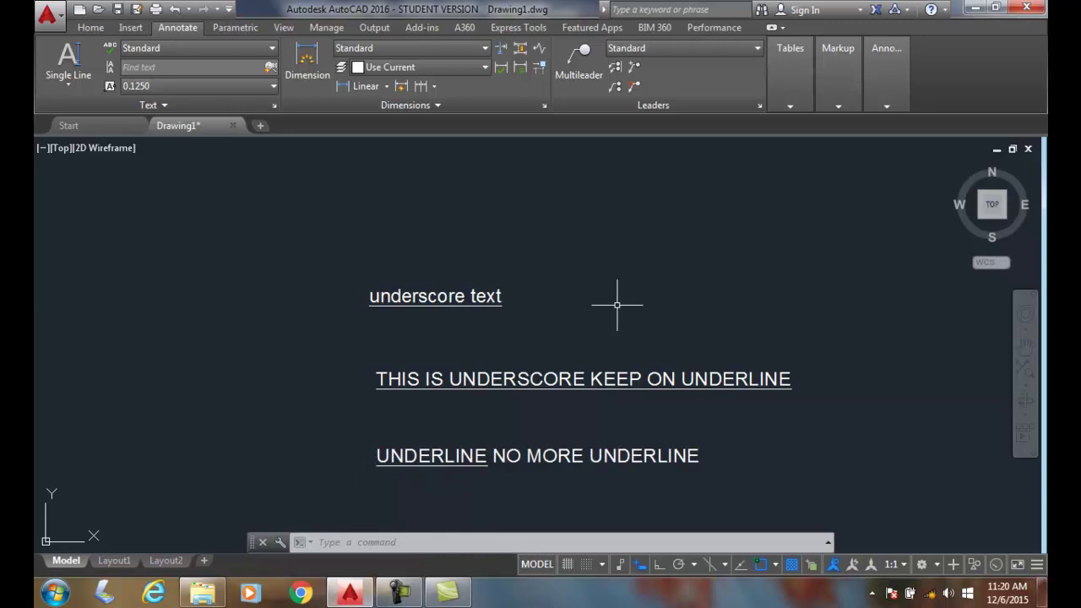
Place an overlined 'OVERSCORE' text line below the others using %%o, height 0.1250, rotation 0
{"action": "scroll", "coordinate": [664, 363], "scroll_direction": "down", "scroll_amount": 2}
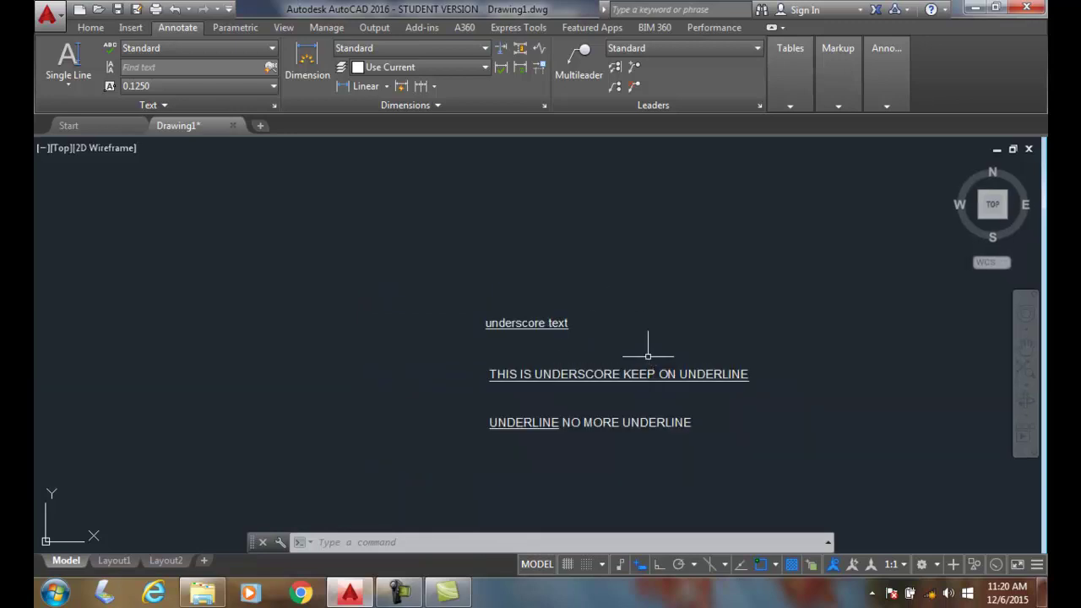
{"action": "middle_click_drag", "start_coordinate": [647, 354], "coordinate": [552, 236]}
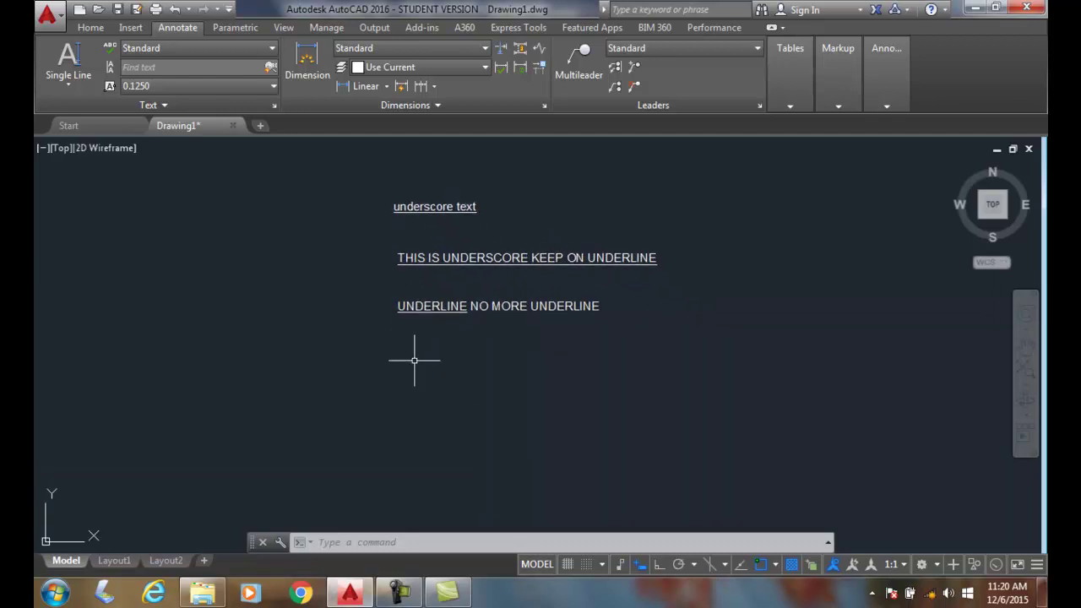
{"action": "left_click", "coordinate": [61, 55]}
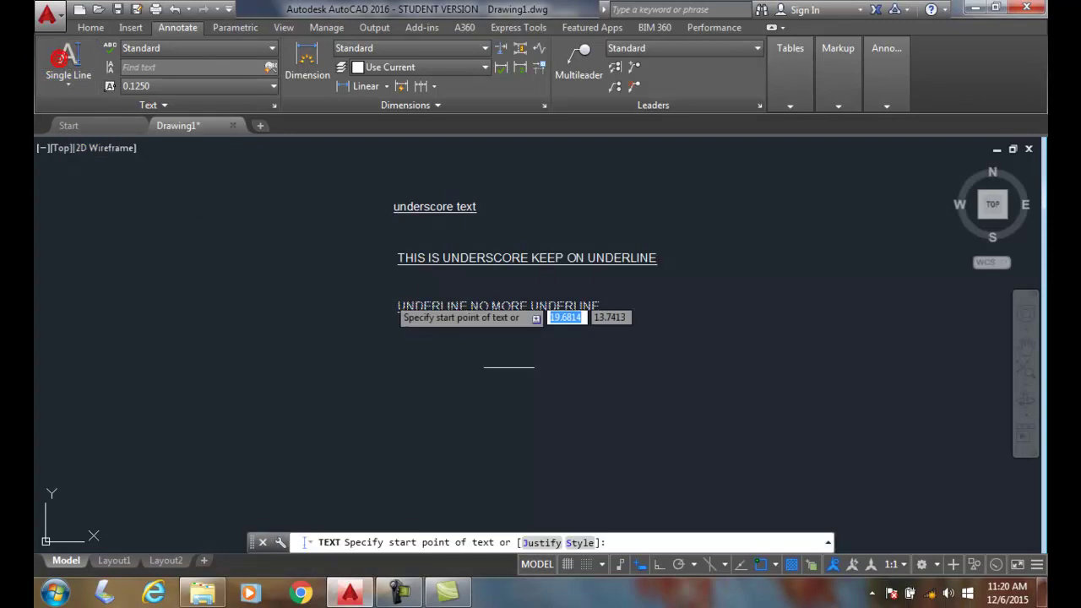
{"action": "left_click", "coordinate": [398, 379]}
{"action": "key", "text": "Return"}
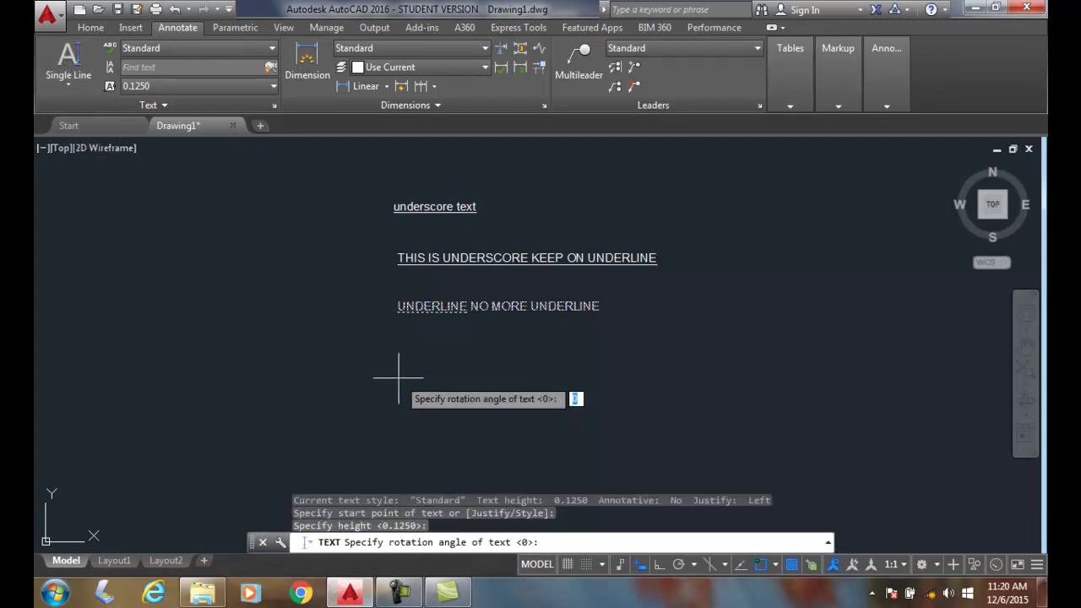
{"action": "key", "text": "Return"}
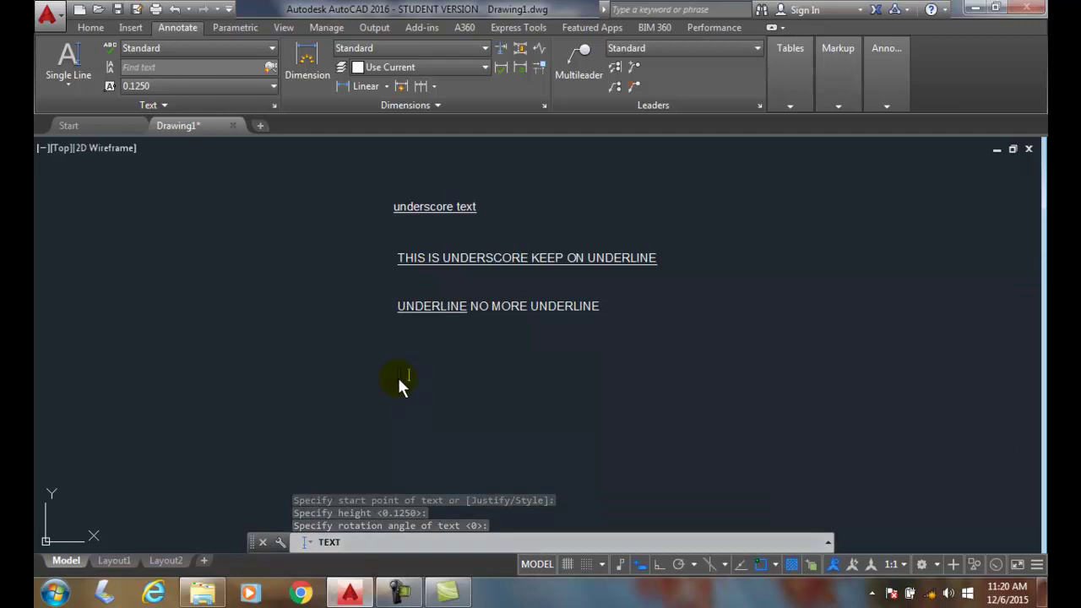
{"action": "type", "text": "%%"}
{"action": "key", "text": "BackSpace"}
{"action": "key", "text": "BackSpace"}
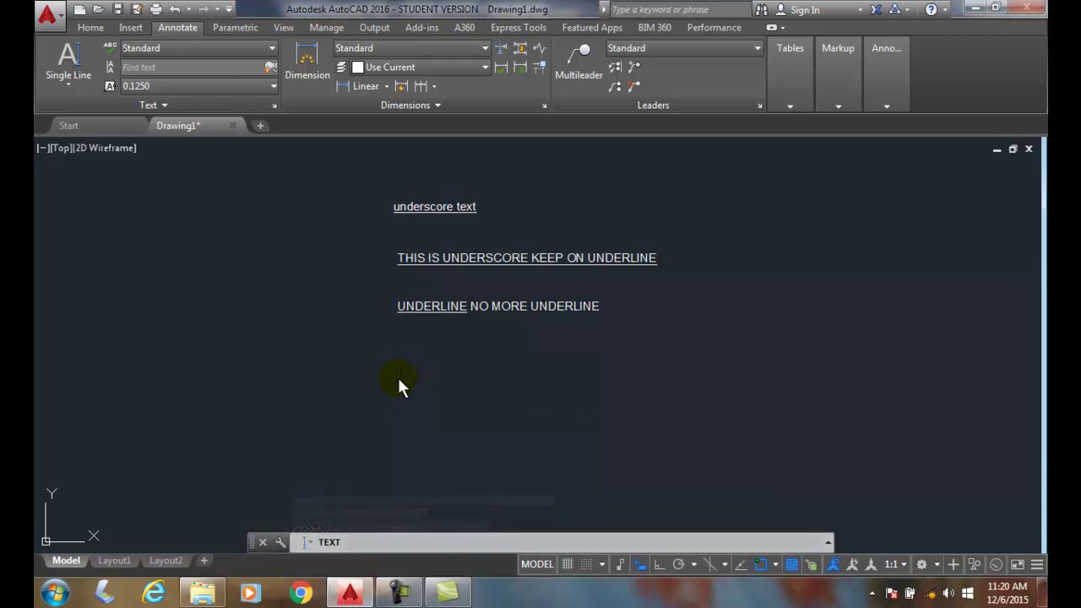
{"action": "type", "text": "OVERSCORE"}
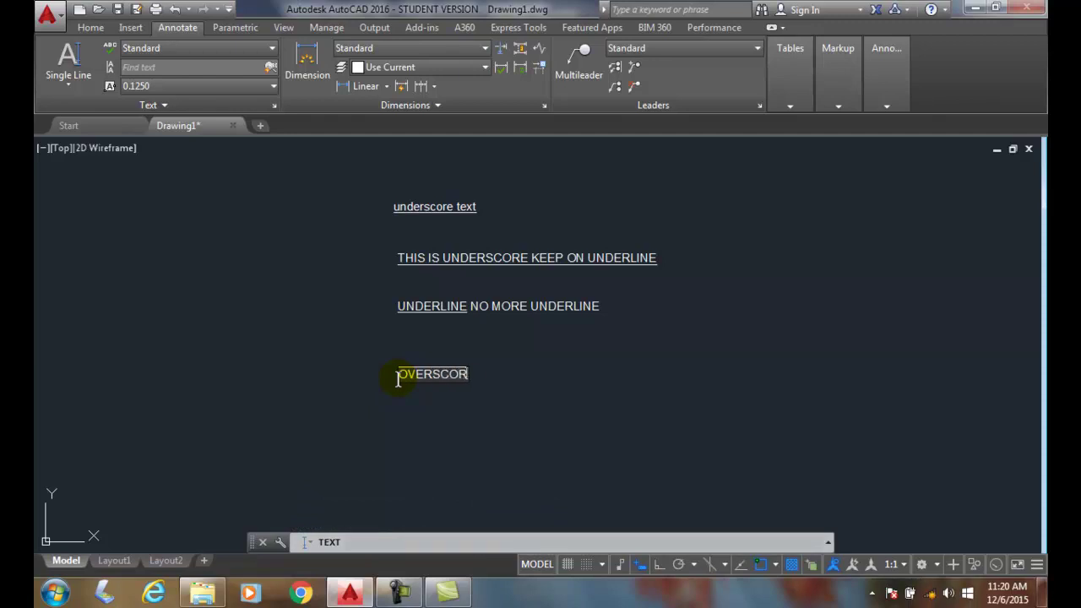
{"action": "key", "text": "Return"}
{"action": "key", "text": "Return"}
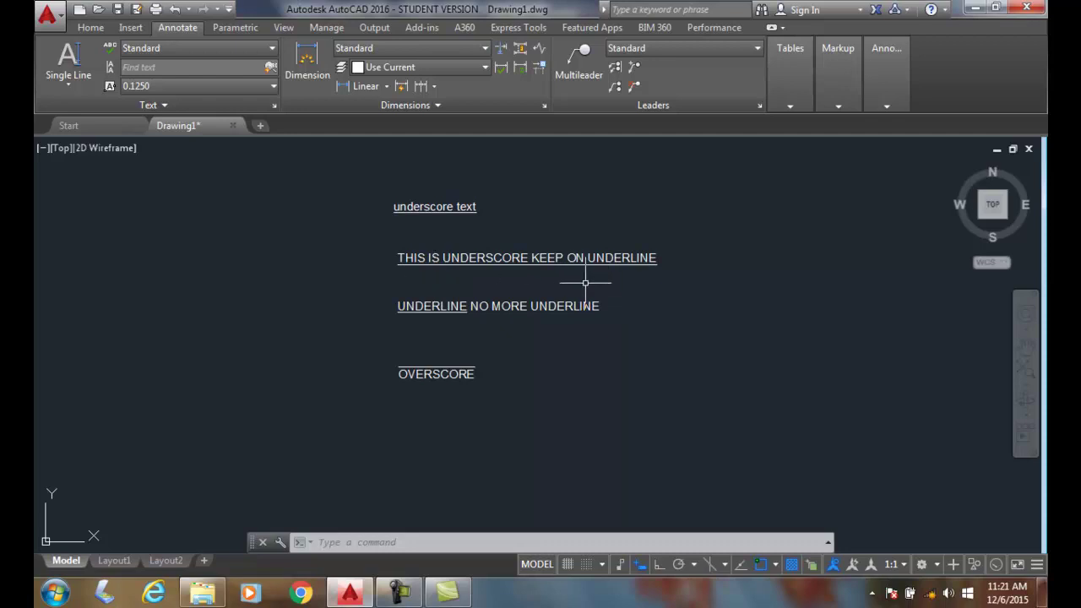
Add the title 'SECTION A-A' below OVERSCORE, inserting %%u at its start to underline it
{"action": "left_click", "coordinate": [59, 59]}
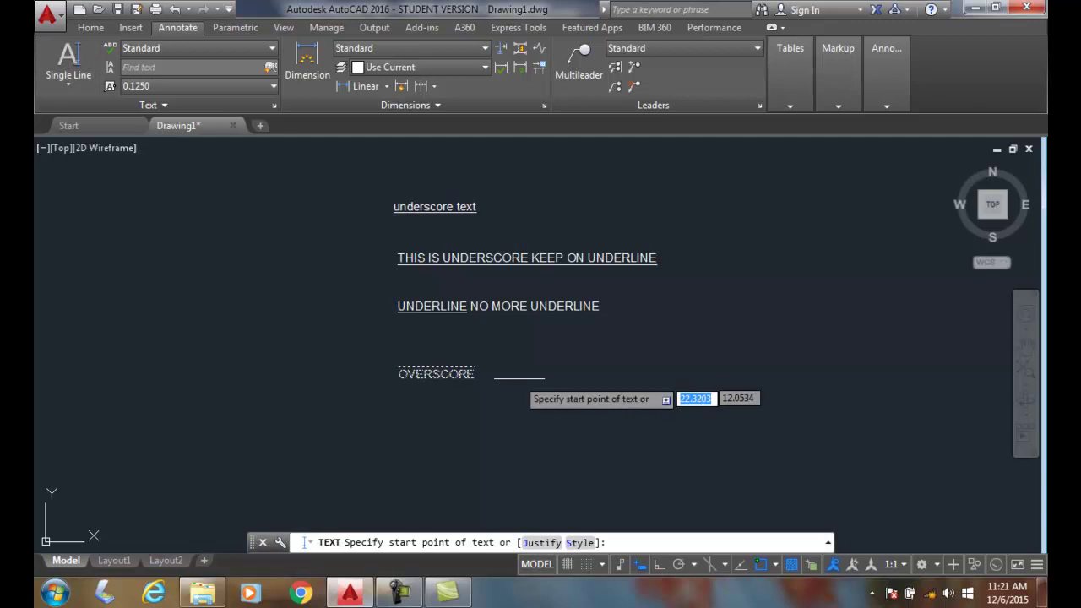
{"action": "left_click", "coordinate": [411, 434]}
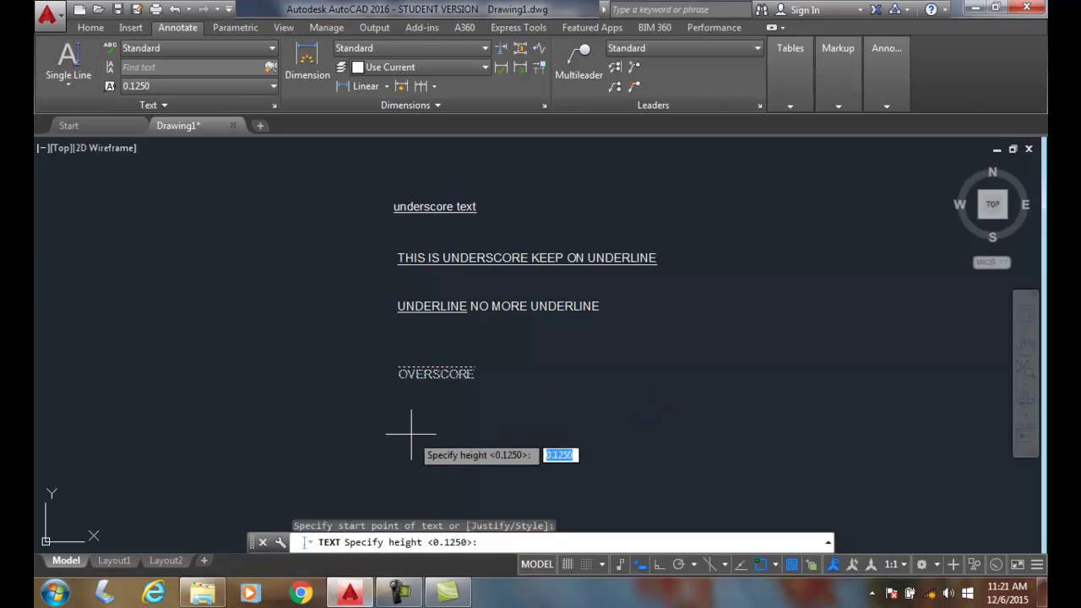
{"action": "key", "text": "Return"}
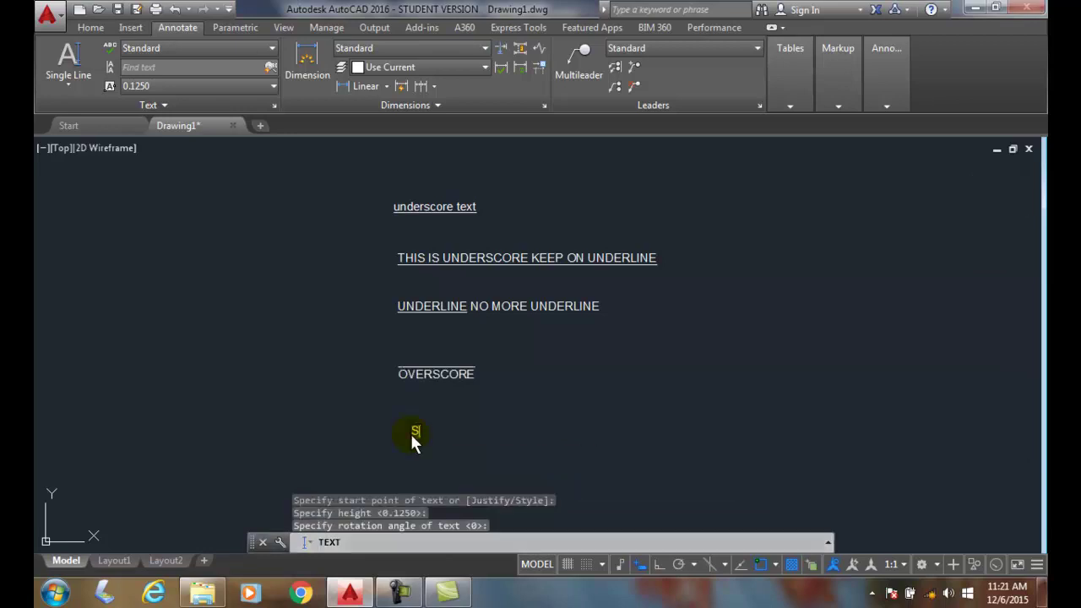
{"action": "type", "text": "ECTION "}
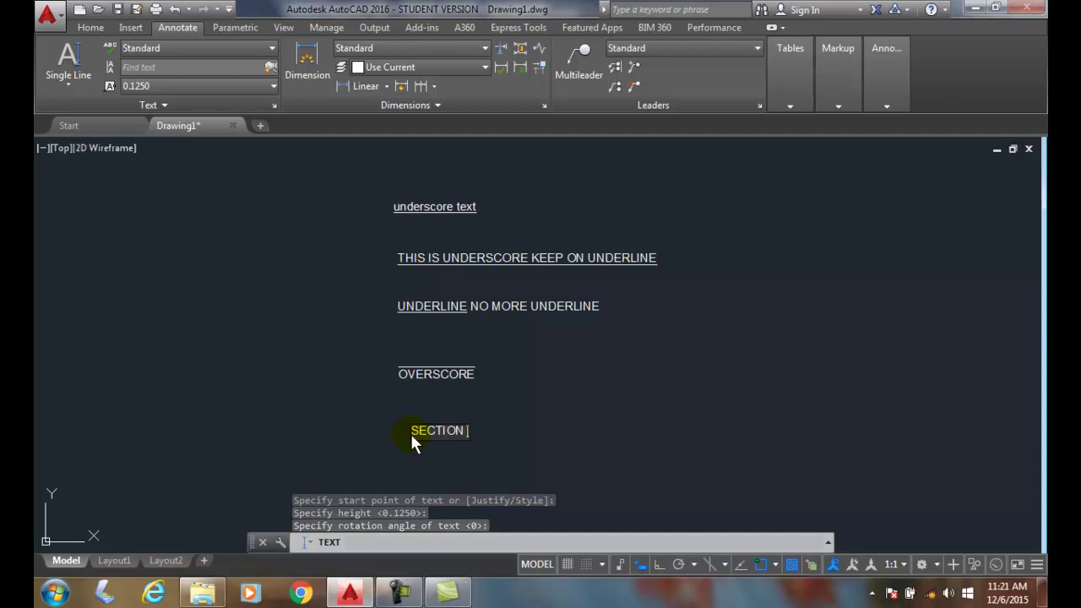
{"action": "type", "text": "A-A"}
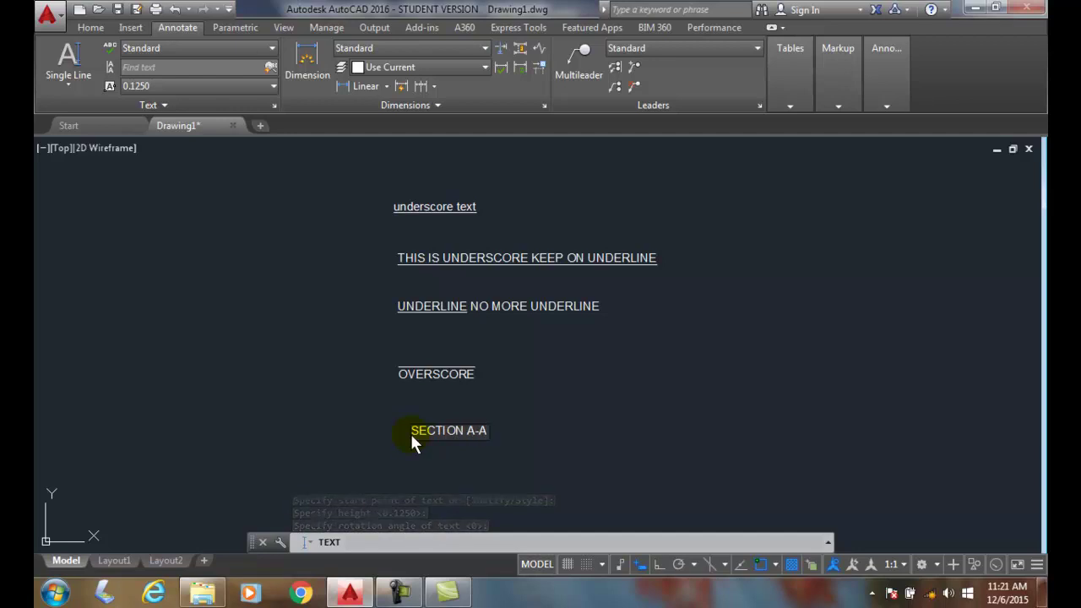
{"action": "left_click", "coordinate": [411, 433]}
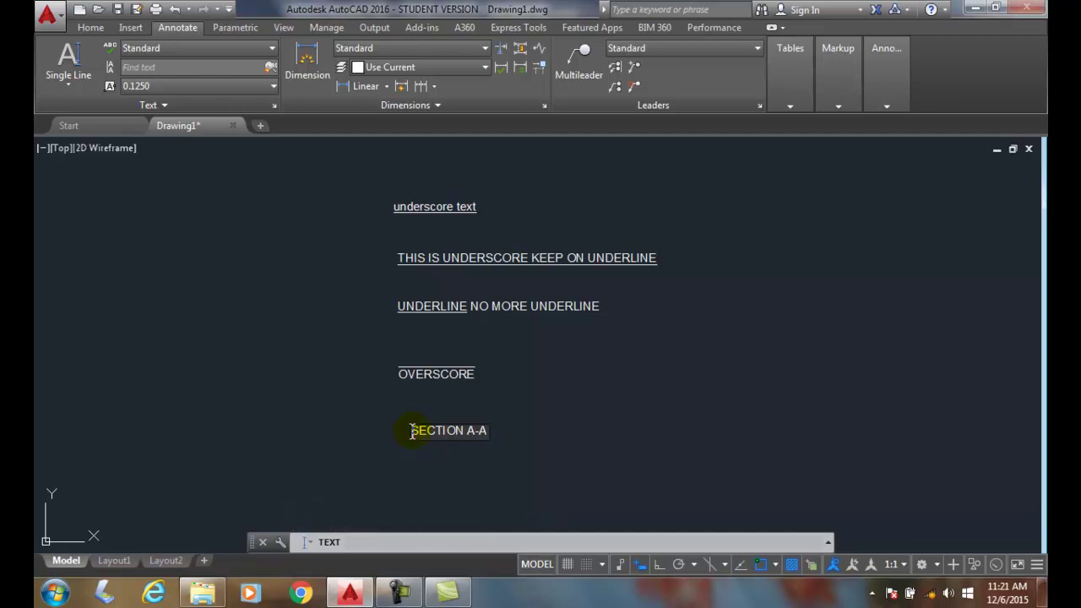
{"action": "type", "text": "%%"}
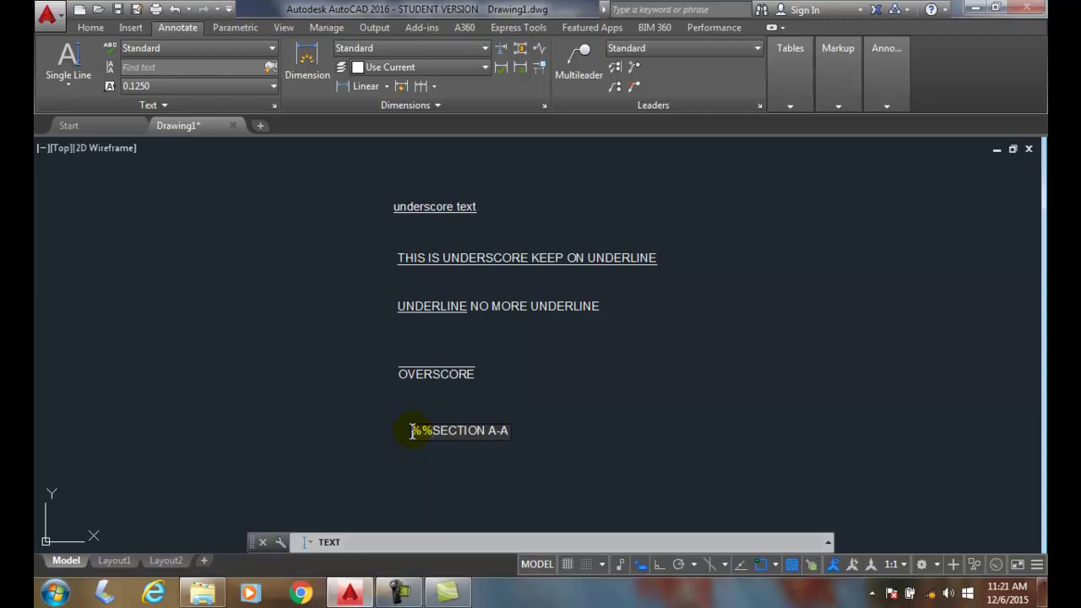
{"action": "type", "text": "u"}
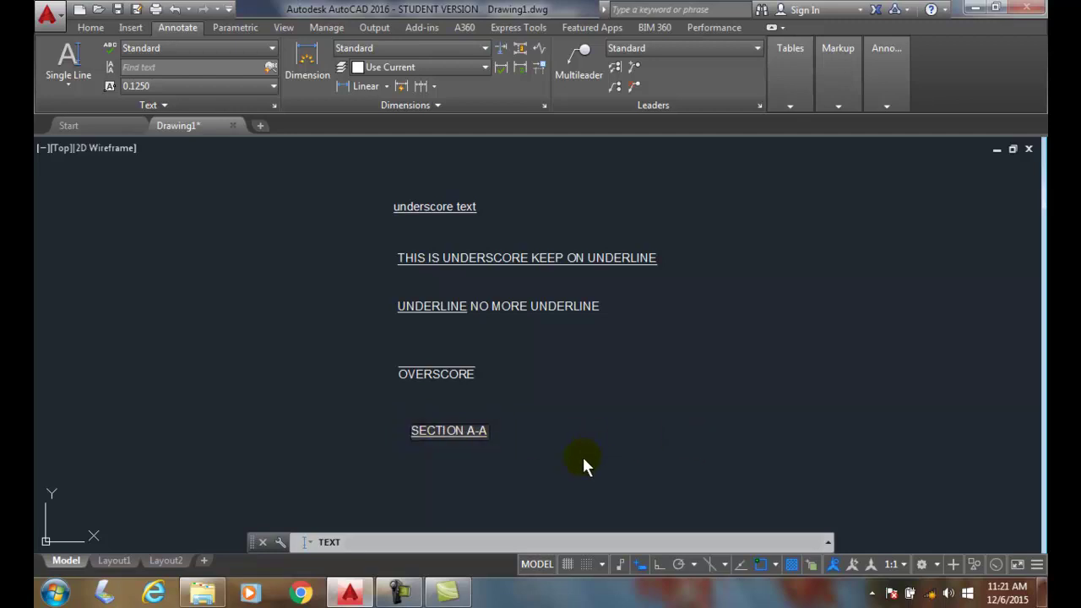
{"action": "left_click", "coordinate": [581, 458]}
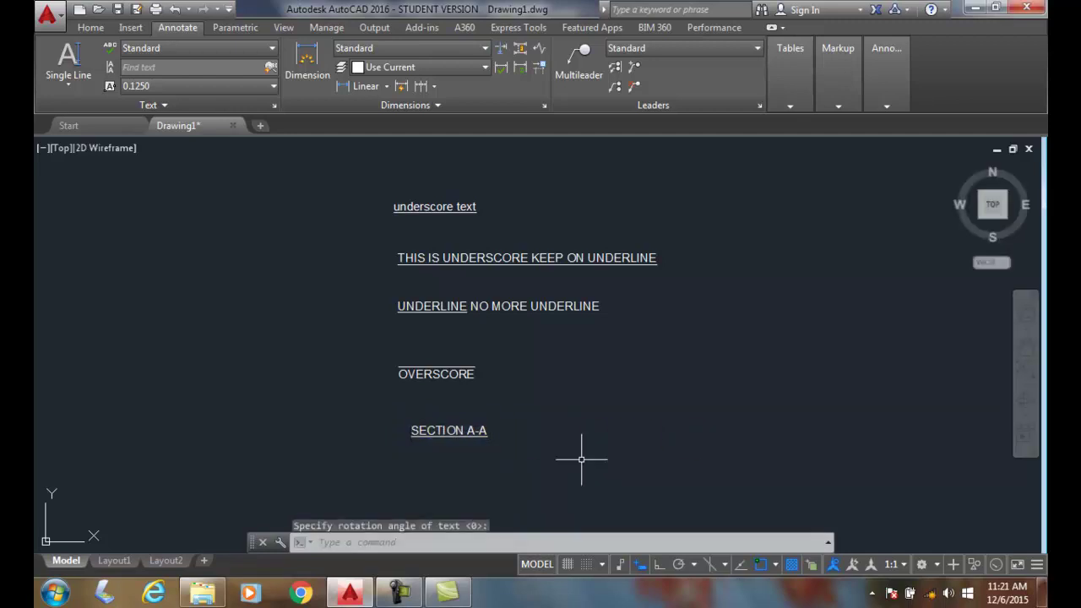